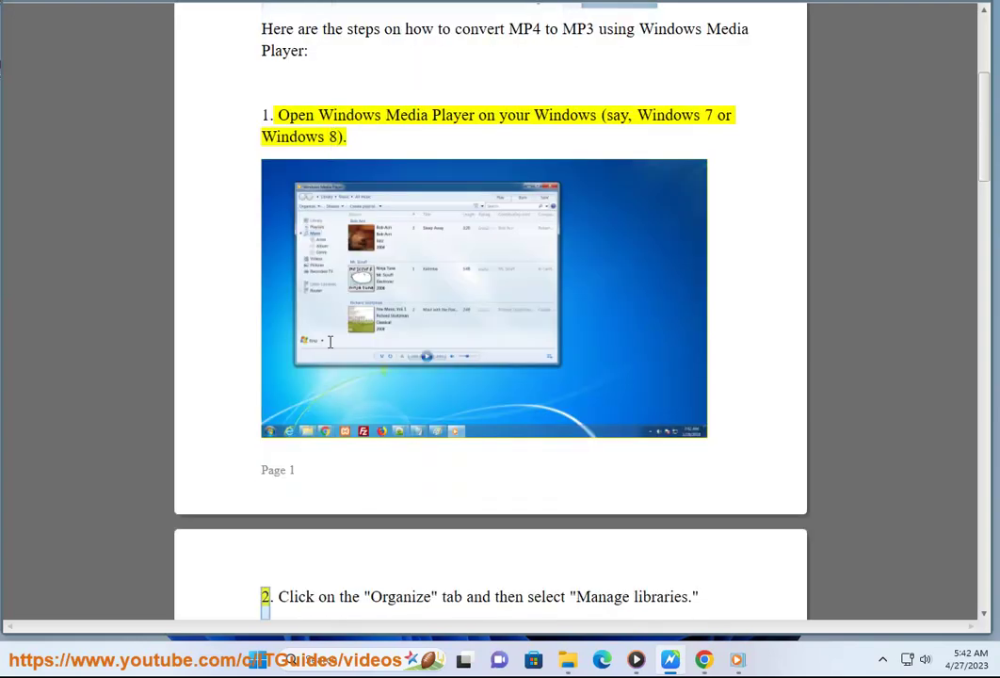
Launch Windows Media Player Legacy and display its Music library.
{"action": "left_click", "coordinate": [326, 663]}
{"action": "type", "text": "wmp"}
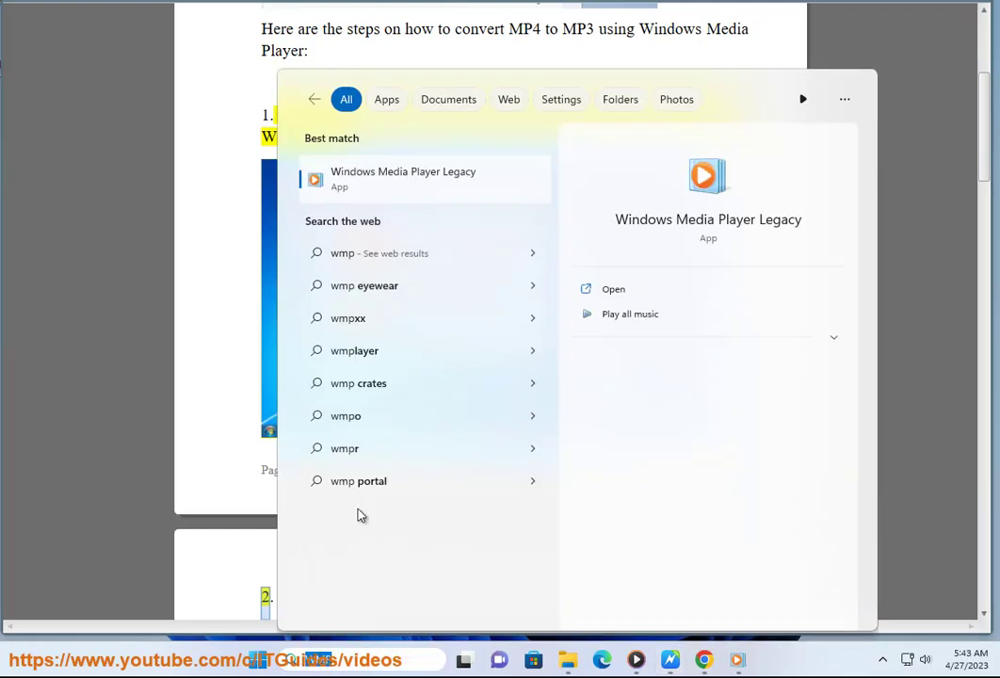
{"action": "left_click", "coordinate": [623, 289]}
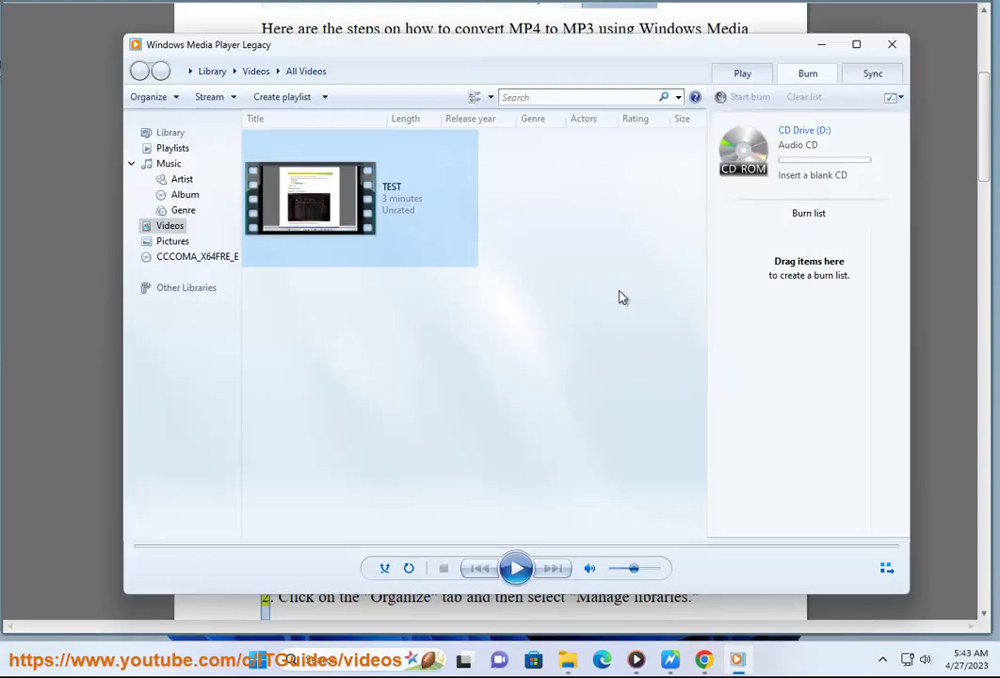
{"action": "left_click", "coordinate": [179, 148]}
{"action": "left_click", "coordinate": [170, 163]}
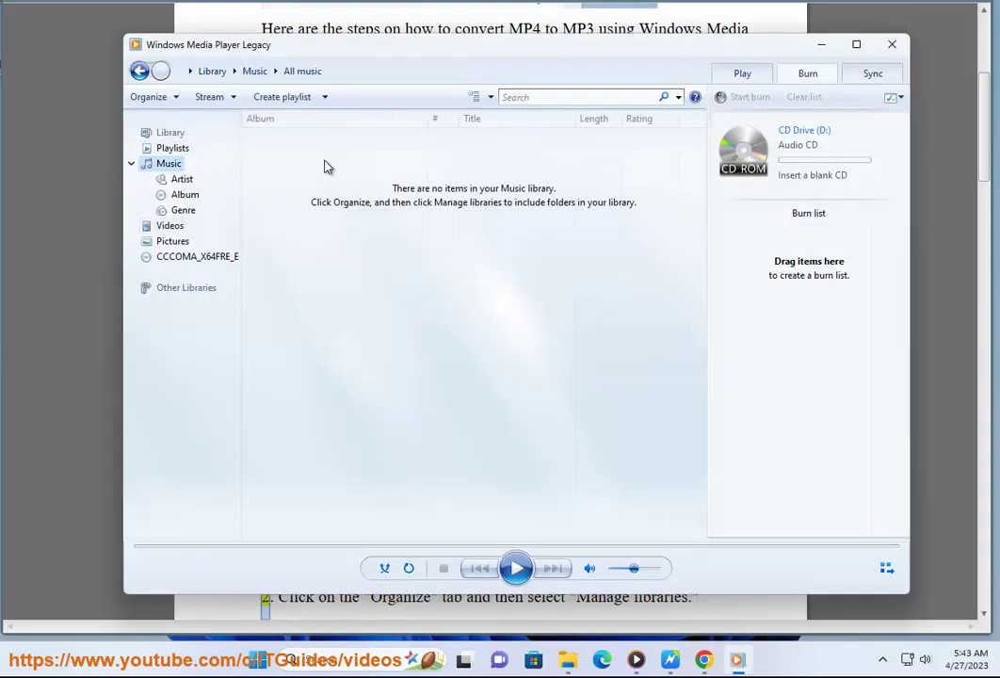
{"action": "left_click_drag", "start_coordinate": [296, 47], "coordinate": [306, 68]}
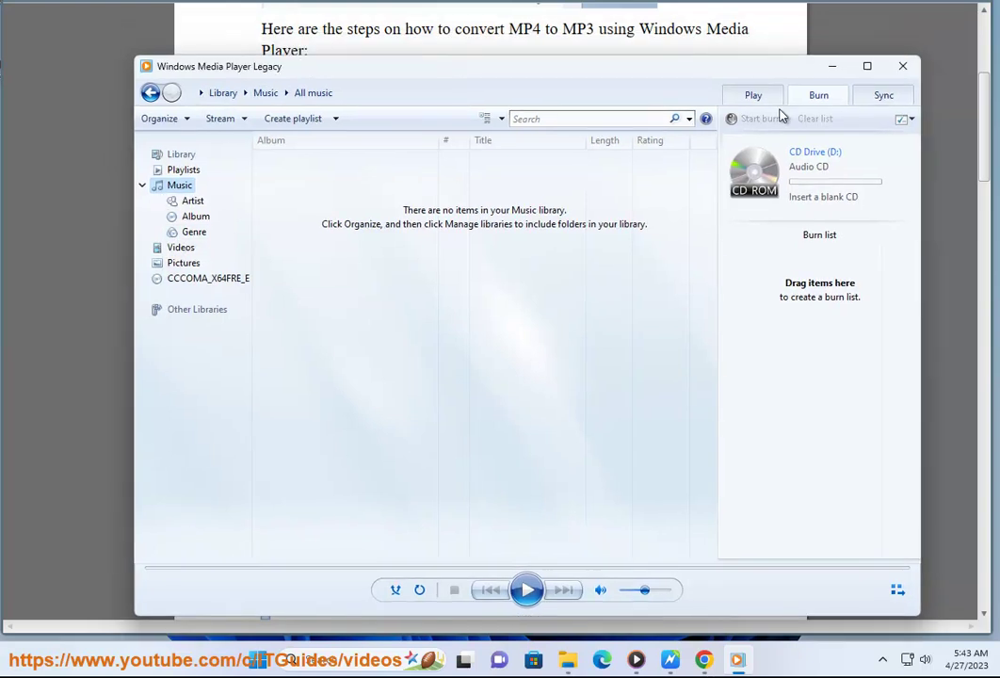
{"action": "left_click", "coordinate": [833, 69]}
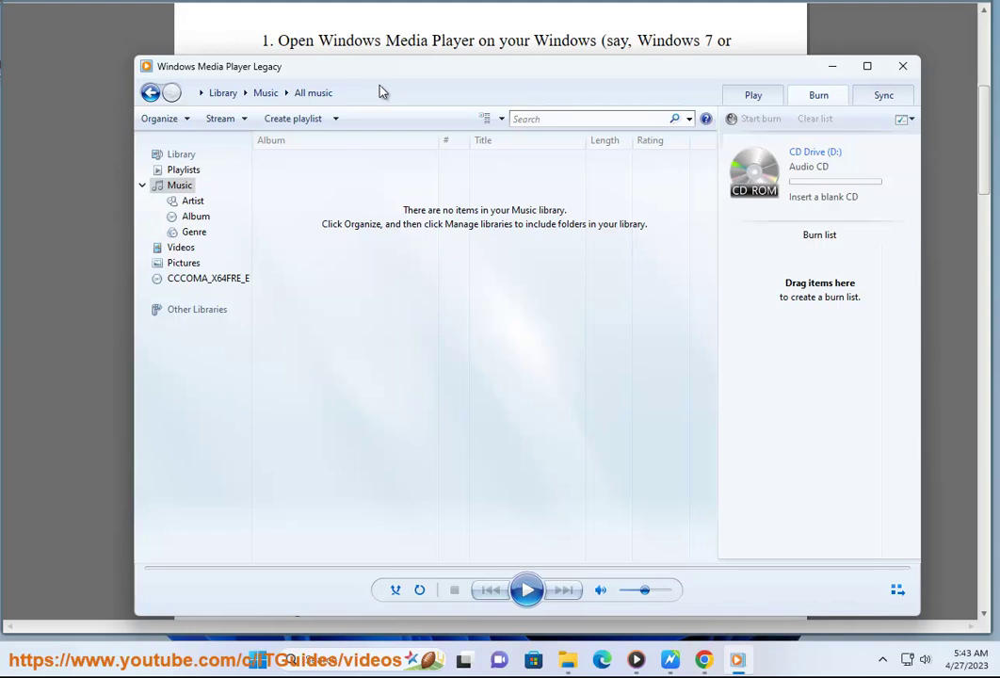
{"action": "right_click", "coordinate": [381, 91]}
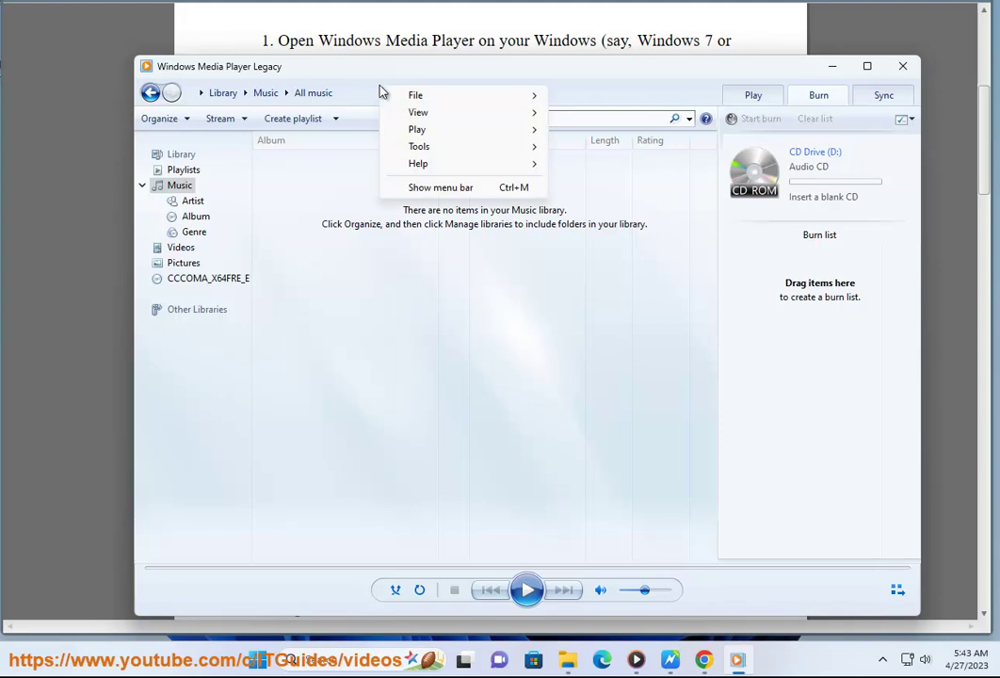
{"action": "left_click", "coordinate": [170, 119]}
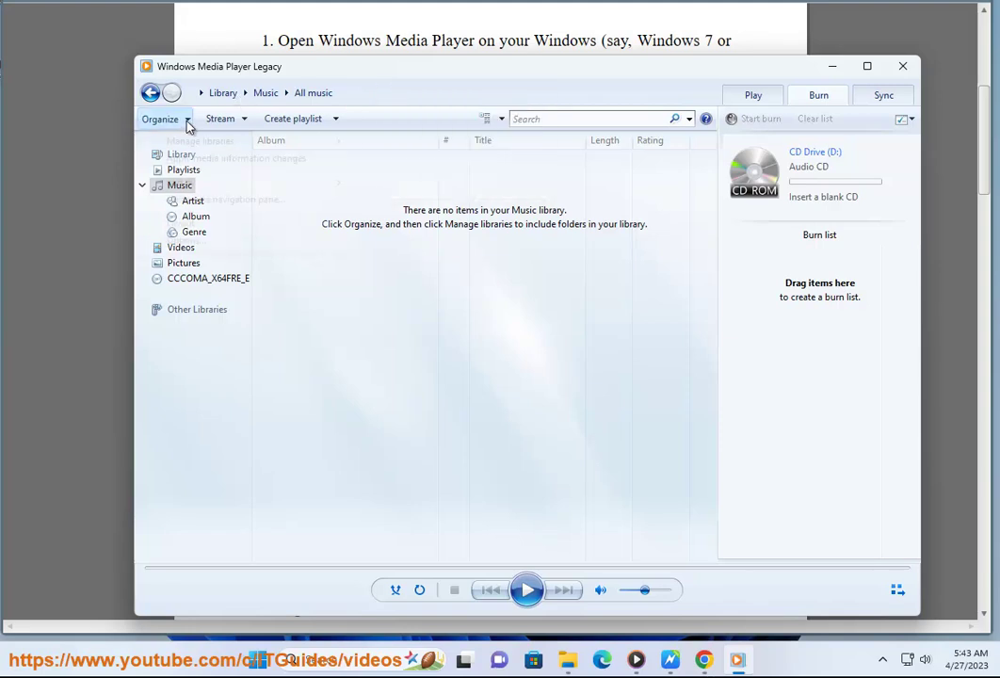
{"action": "mouse_move", "coordinate": [197, 141]}
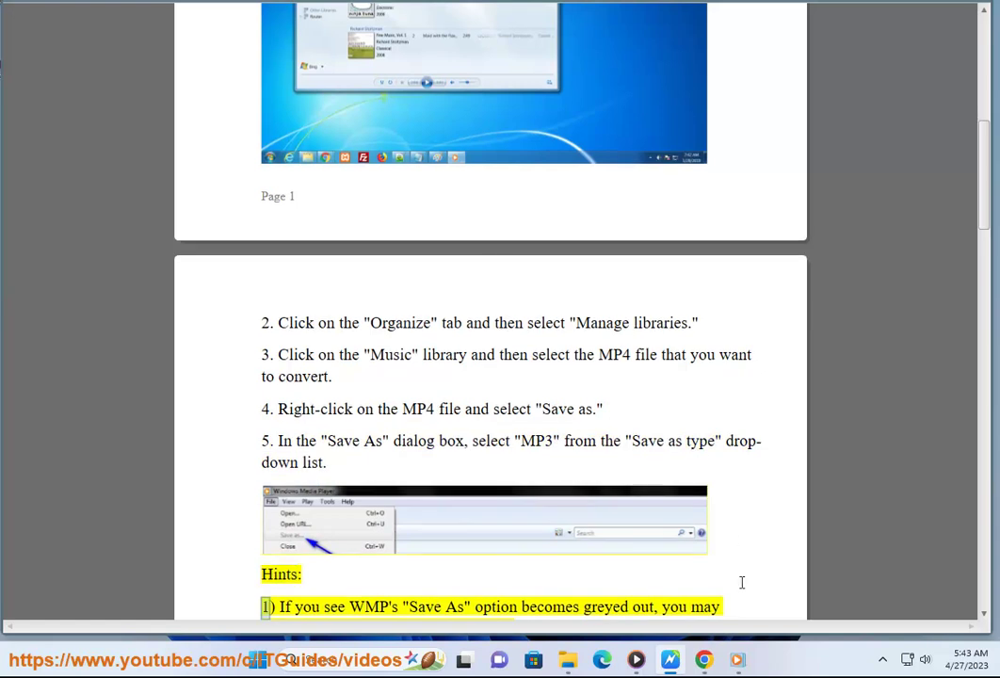
{"action": "left_click", "coordinate": [739, 662]}
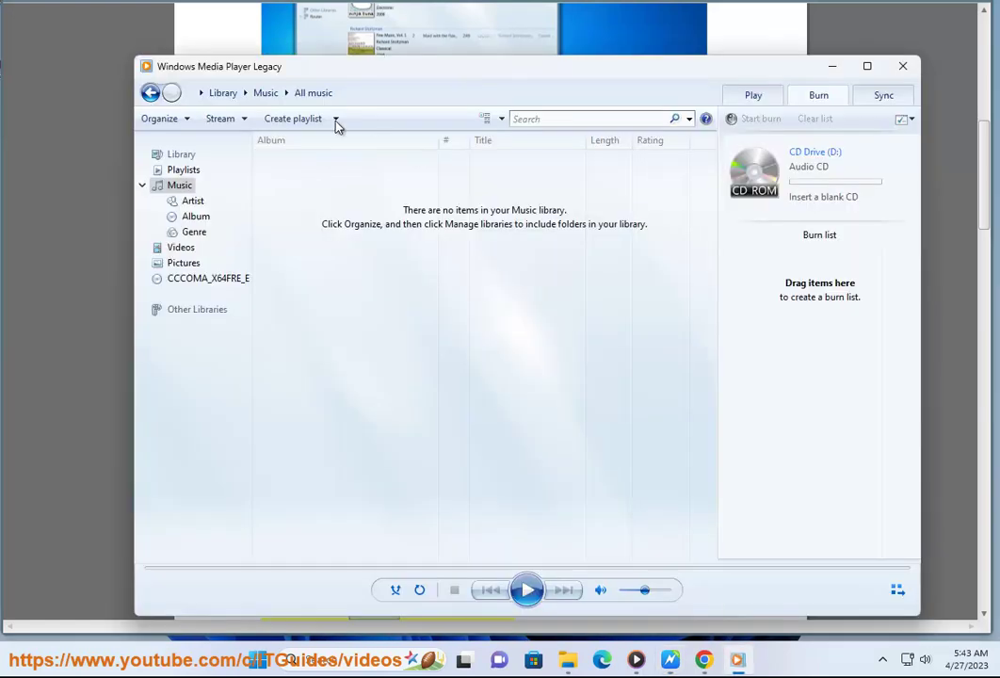
{"action": "left_click", "coordinate": [190, 121]}
{"action": "mouse_move", "coordinate": [194, 143]}
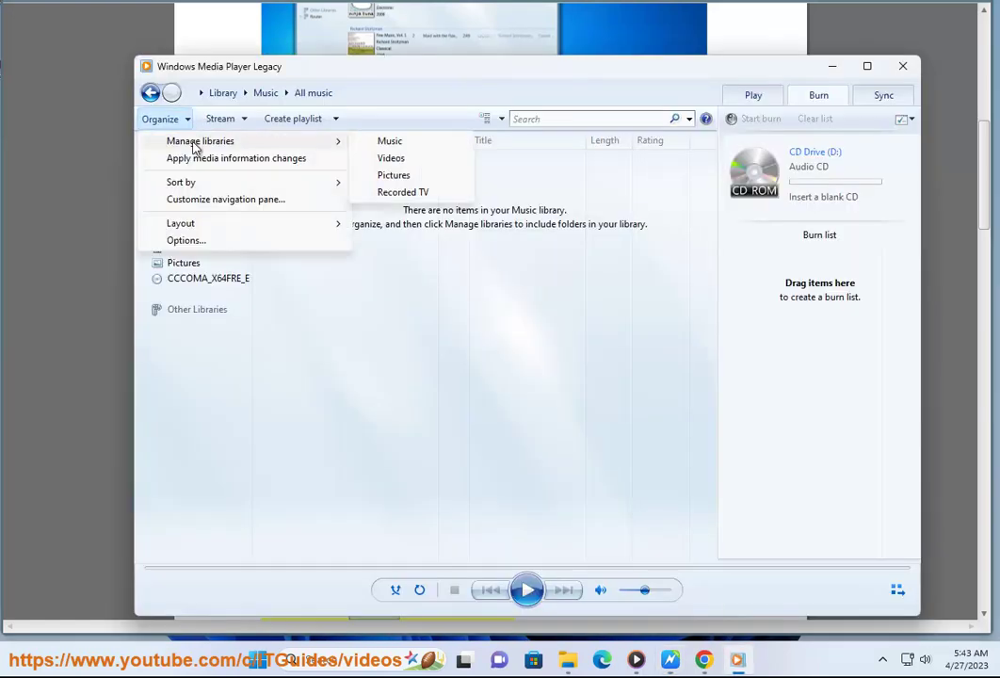
{"action": "left_click", "coordinate": [469, 148]}
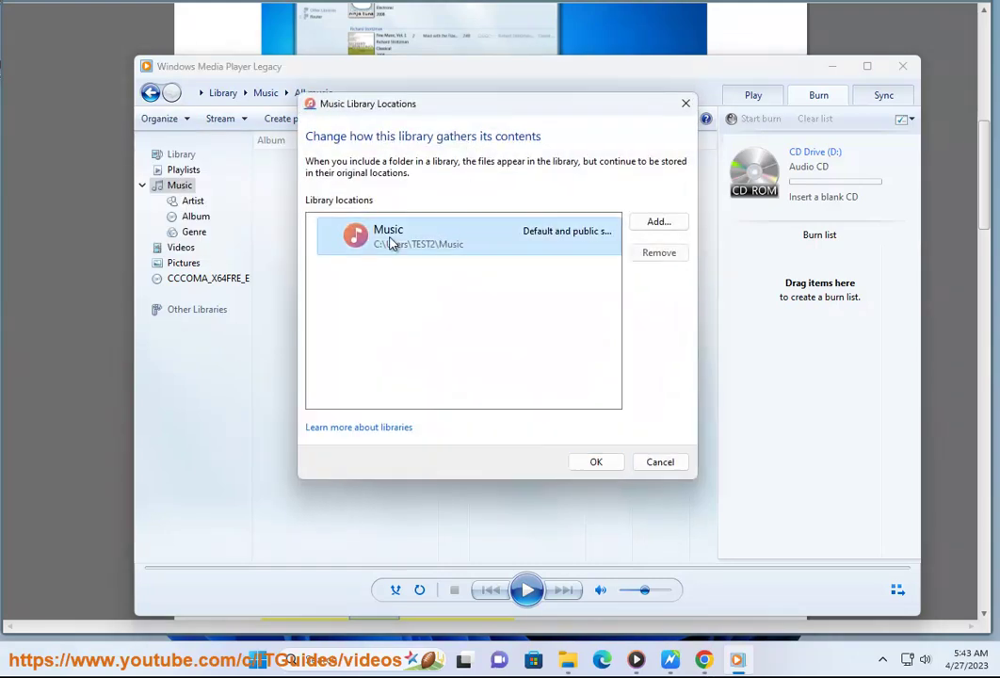
{"action": "left_click", "coordinate": [656, 252]}
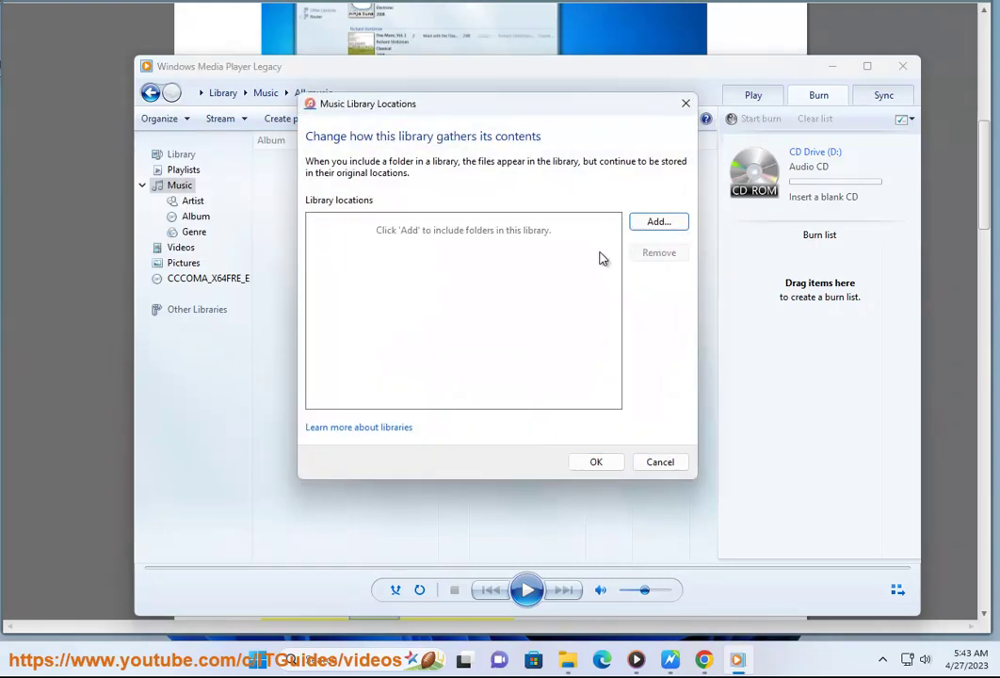
{"action": "left_click", "coordinate": [654, 222]}
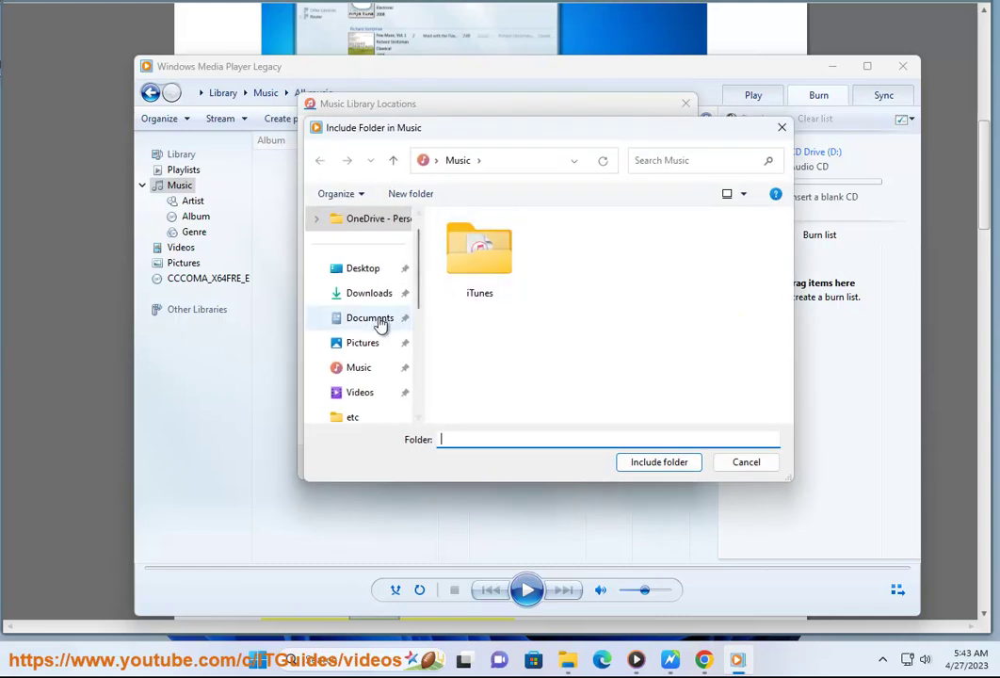
{"action": "left_click", "coordinate": [353, 397]}
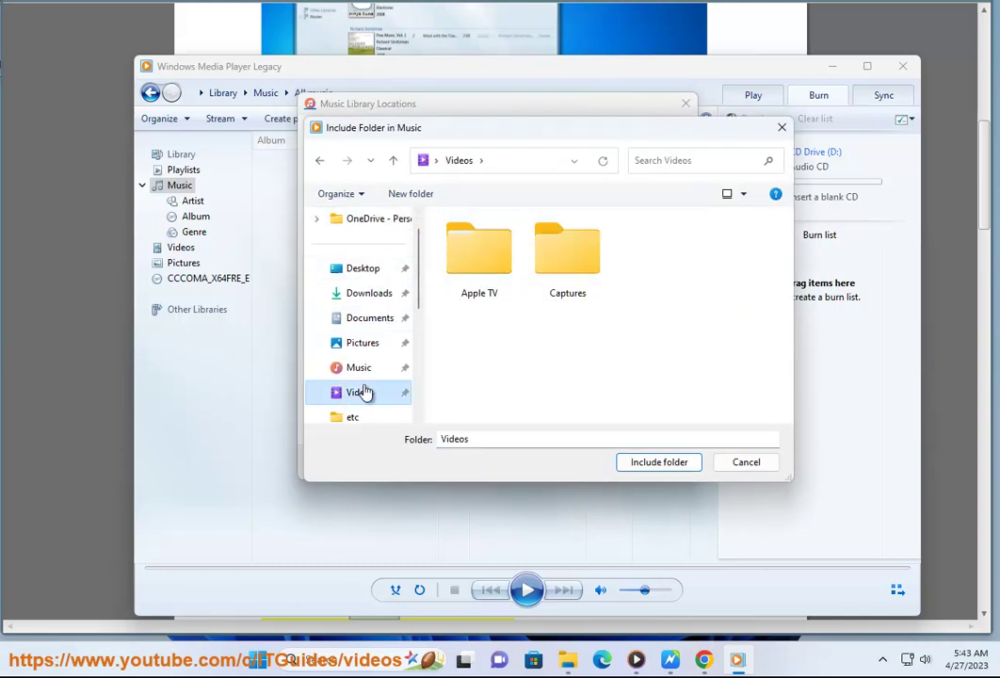
{"action": "left_click", "coordinate": [359, 375]}
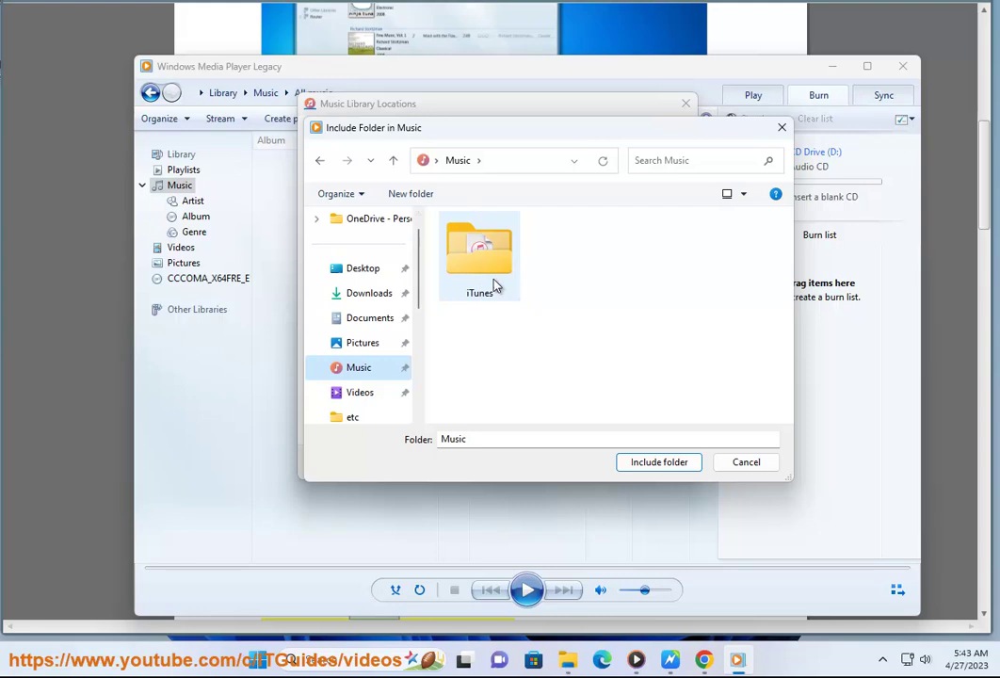
{"action": "left_click", "coordinate": [745, 462]}
{"action": "key", "text": "Escape"}
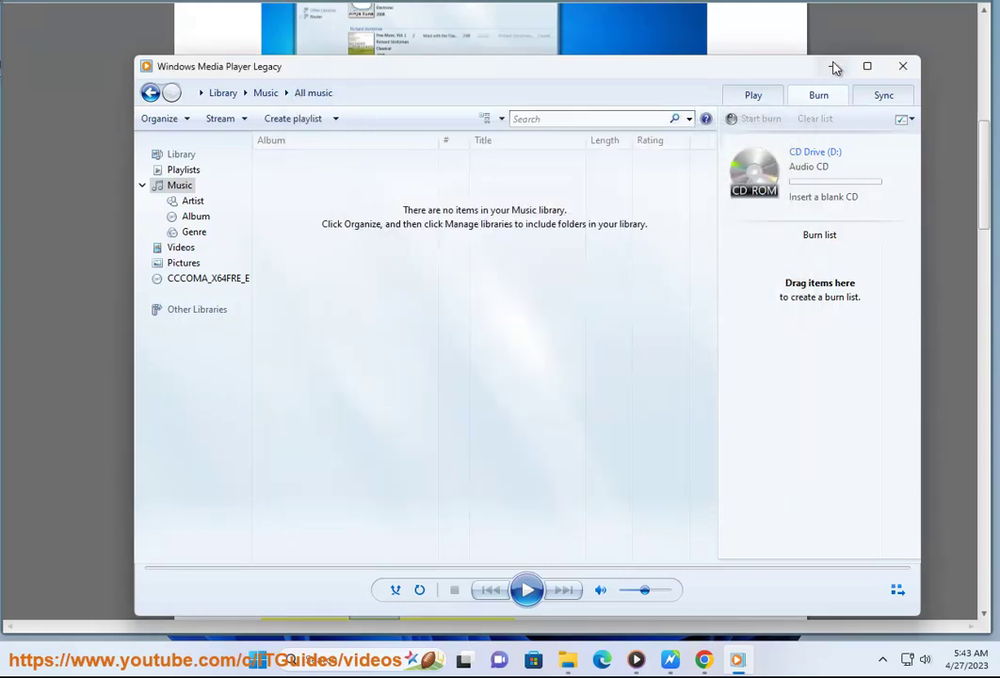
Switch to File Explorer and paste the copied TEST.mp4 file into the Music folder.
{"action": "left_click", "coordinate": [832, 66]}
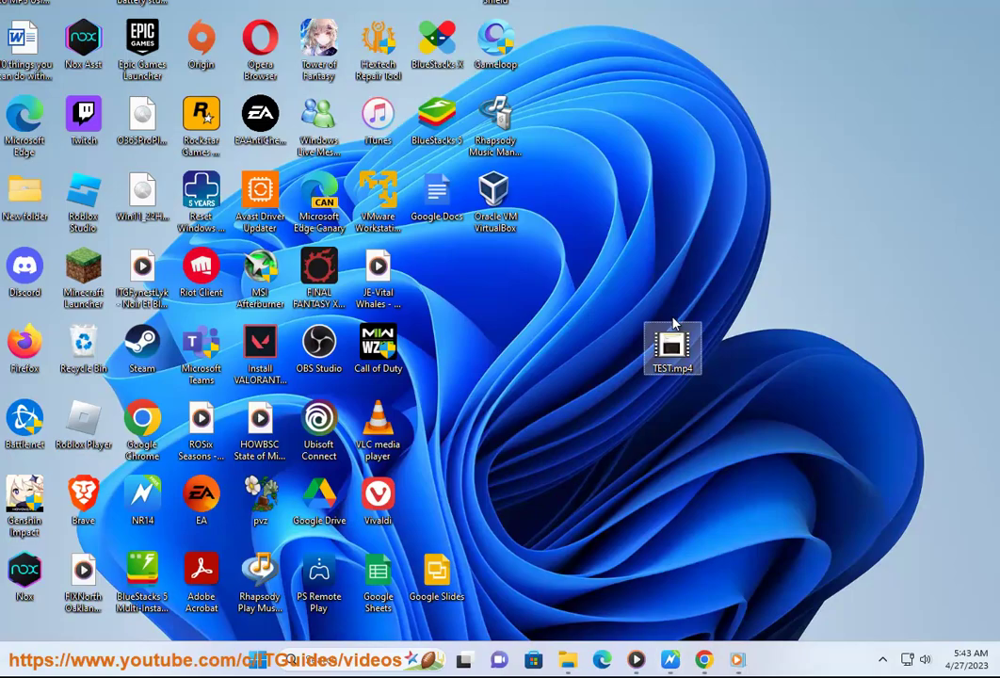
{"action": "left_click", "coordinate": [567, 659]}
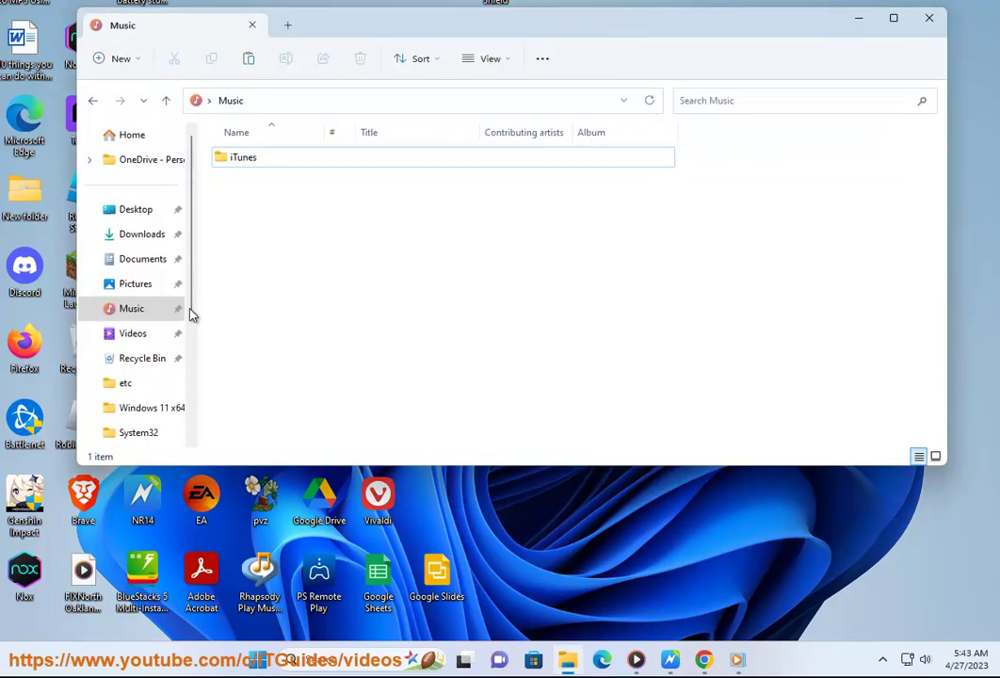
{"action": "right_click", "coordinate": [305, 252]}
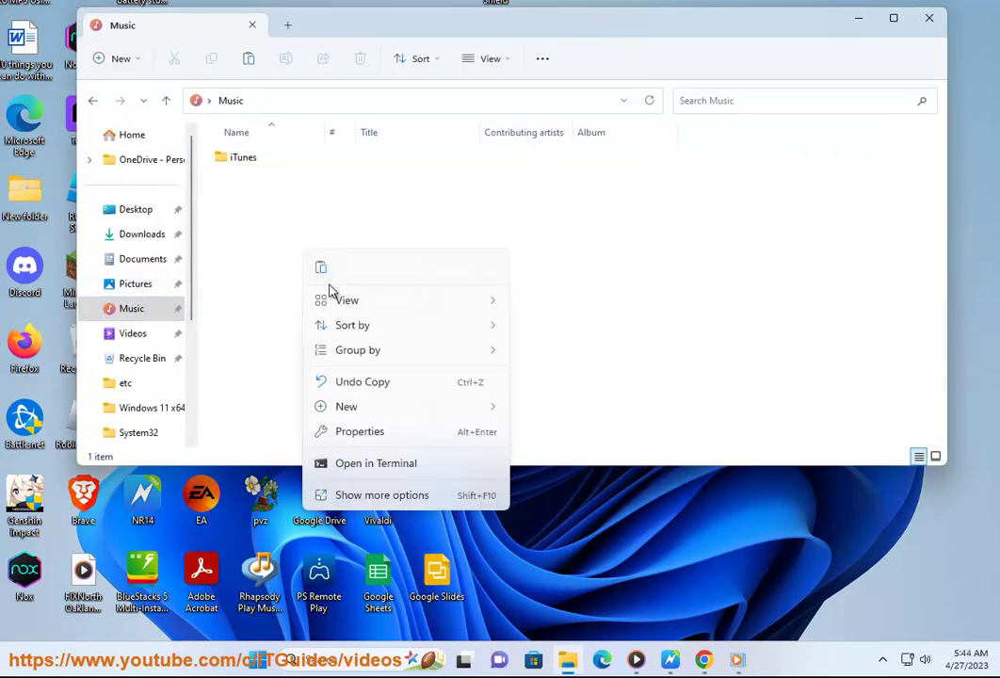
{"action": "left_click", "coordinate": [321, 270]}
{"action": "left_click", "coordinate": [253, 203]}
{"action": "left_click", "coordinate": [259, 186]}
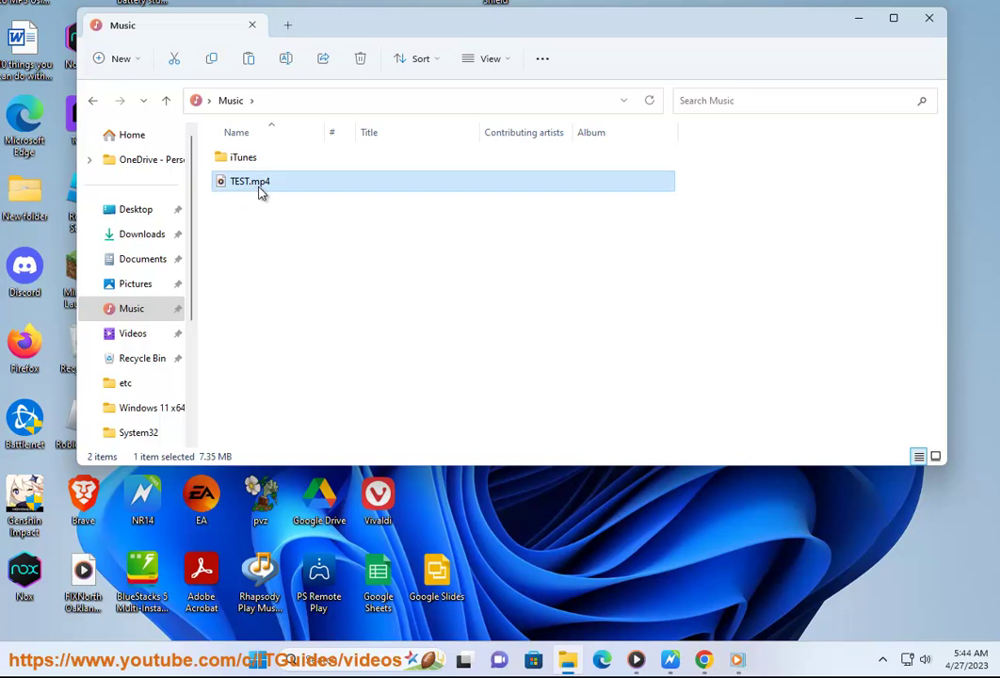
{"action": "left_click", "coordinate": [857, 21]}
Switch to Windows Media Player Legacy and remove the Music folder from the Music library's locations.
{"action": "left_click", "coordinate": [738, 660]}
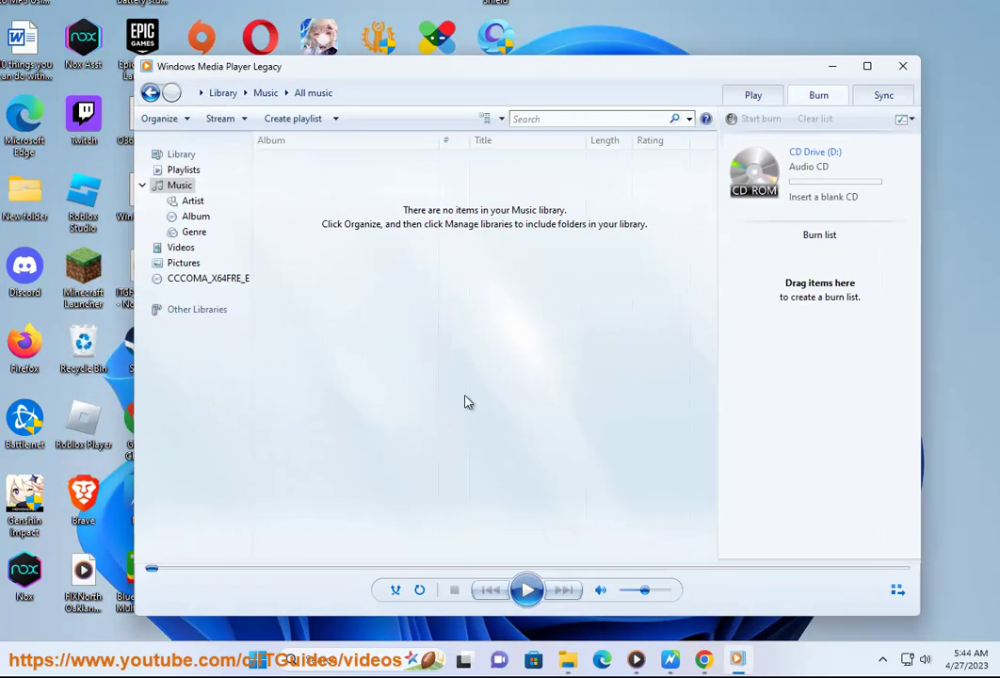
{"action": "left_click", "coordinate": [160, 119]}
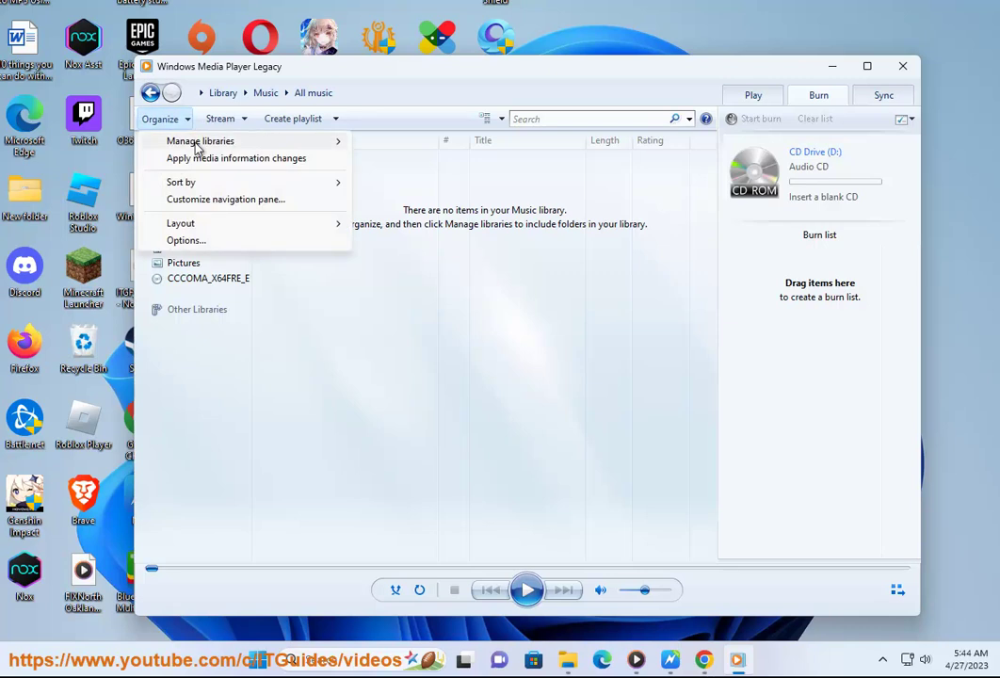
{"action": "mouse_move", "coordinate": [200, 141]}
{"action": "left_click", "coordinate": [455, 143]}
{"action": "left_click", "coordinate": [417, 244]}
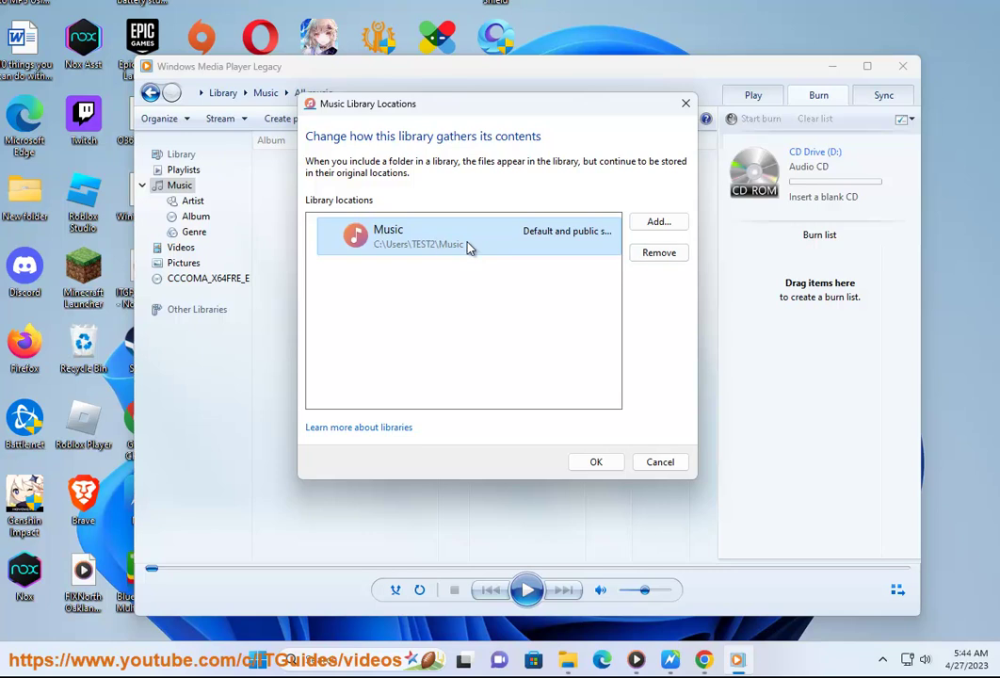
{"action": "left_click", "coordinate": [659, 252]}
Include the Music folder as a location of the Music library and apply the change.
{"action": "left_click", "coordinate": [656, 222]}
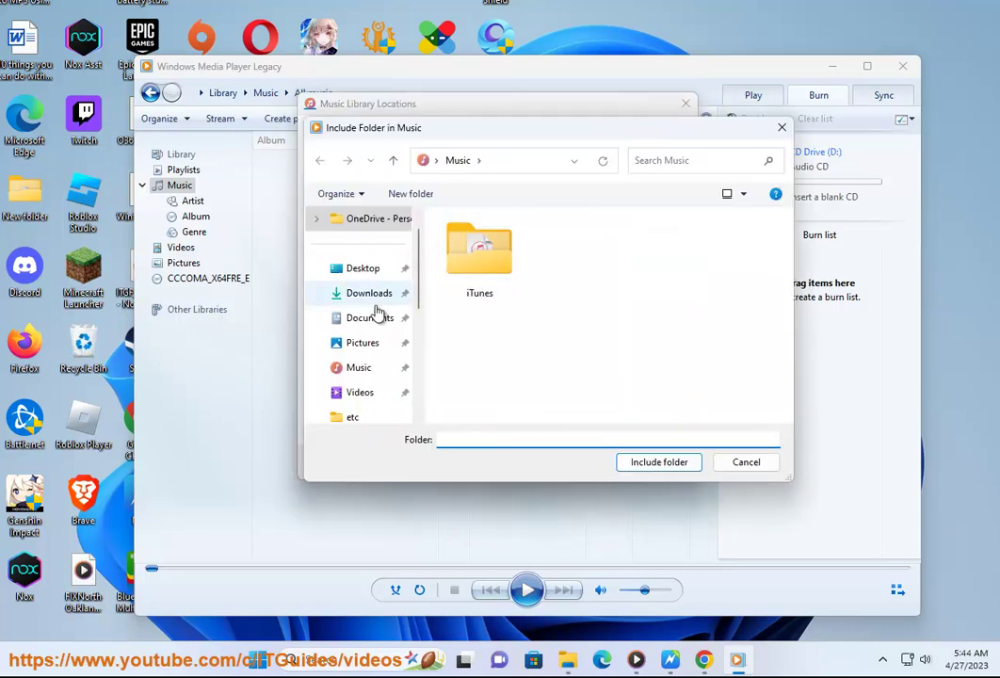
{"action": "left_click", "coordinate": [359, 368]}
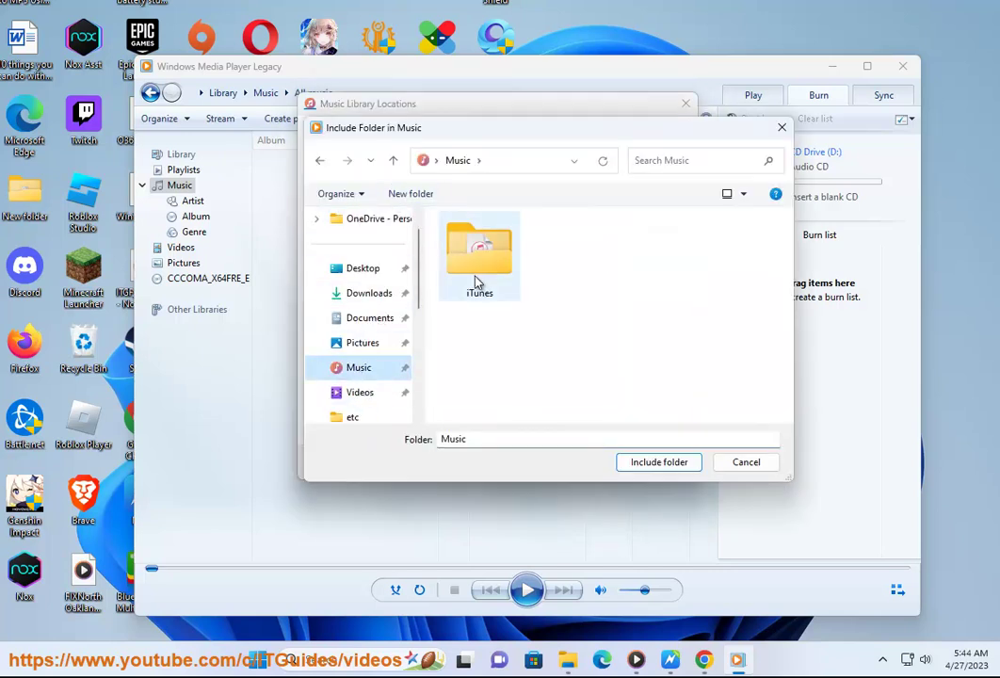
{"action": "left_click", "coordinate": [659, 462]}
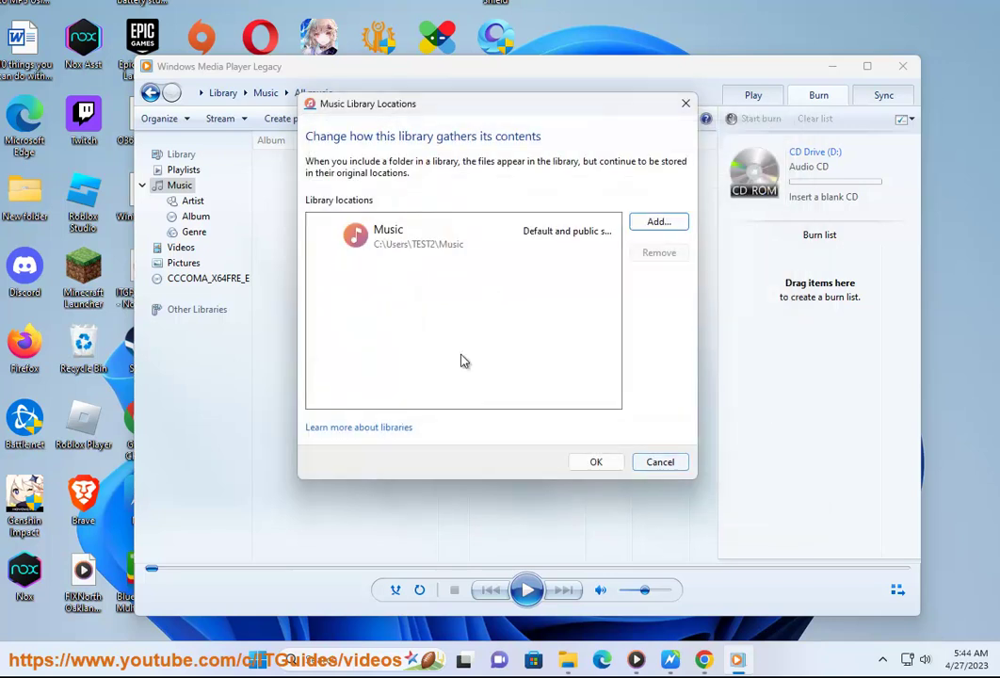
{"action": "left_click", "coordinate": [592, 463]}
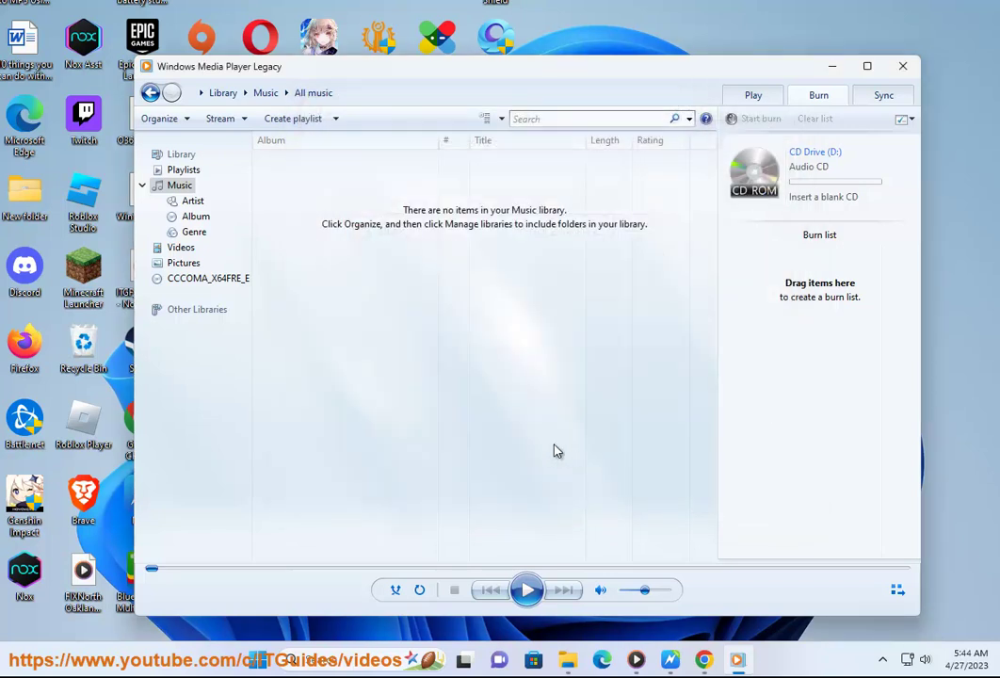
Display the Videos library containing the TEST video and check whether the Save as command is available.
{"action": "left_click", "coordinate": [184, 251]}
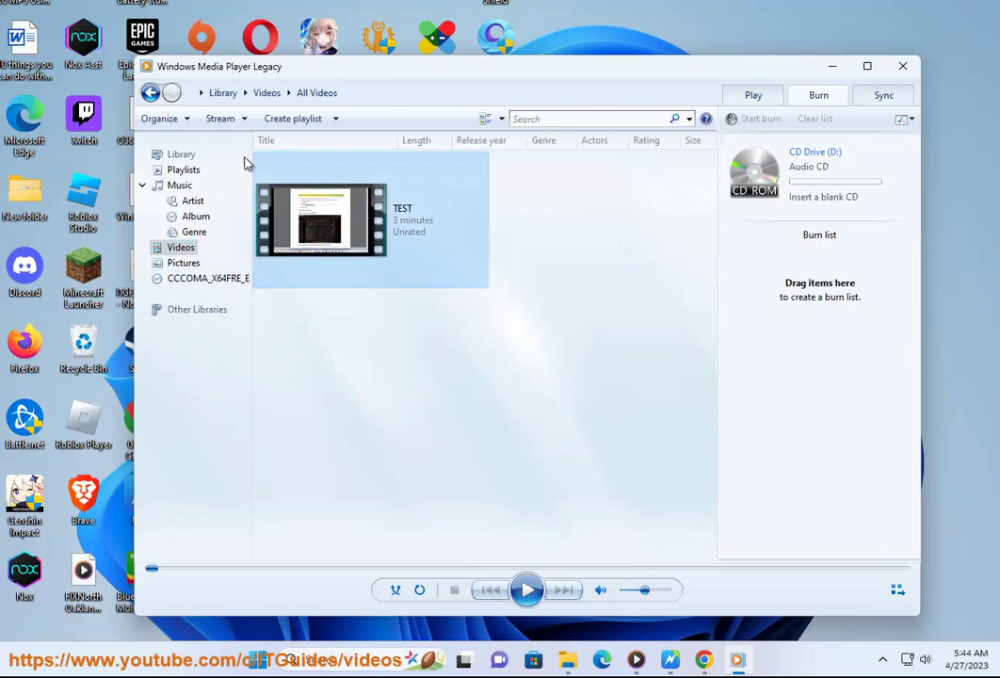
{"action": "left_click", "coordinate": [834, 67]}
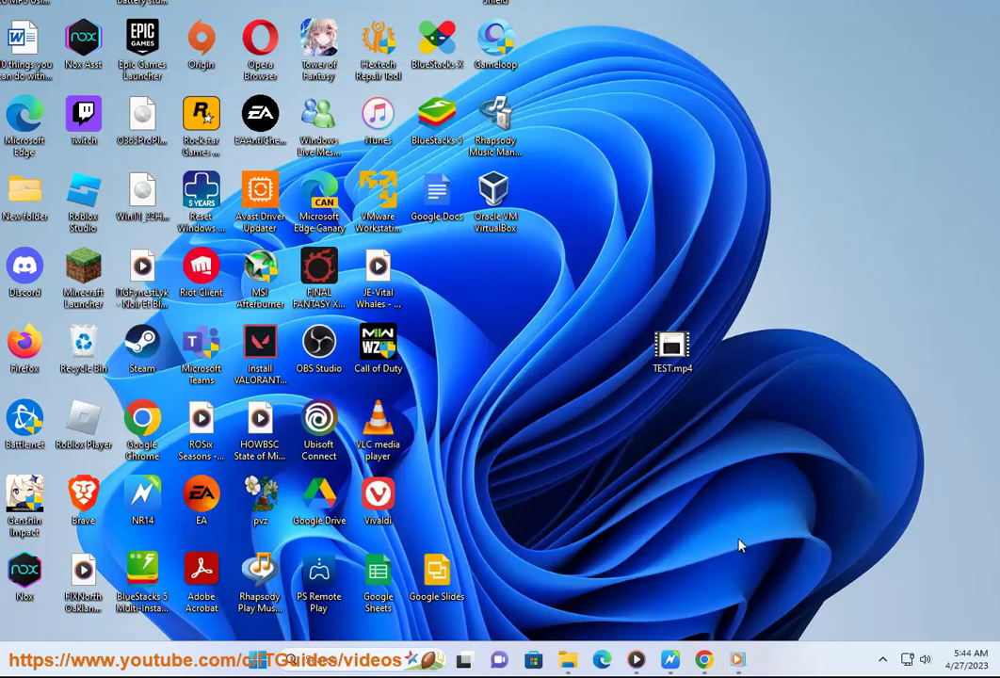
{"action": "left_click", "coordinate": [672, 659]}
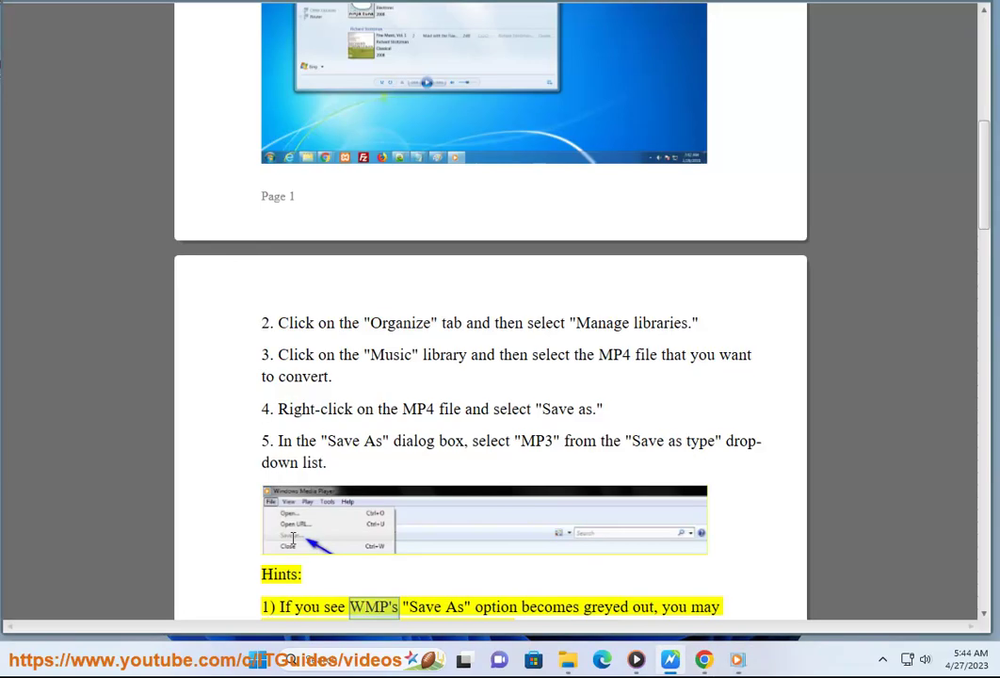
{"action": "left_click", "coordinate": [739, 657]}
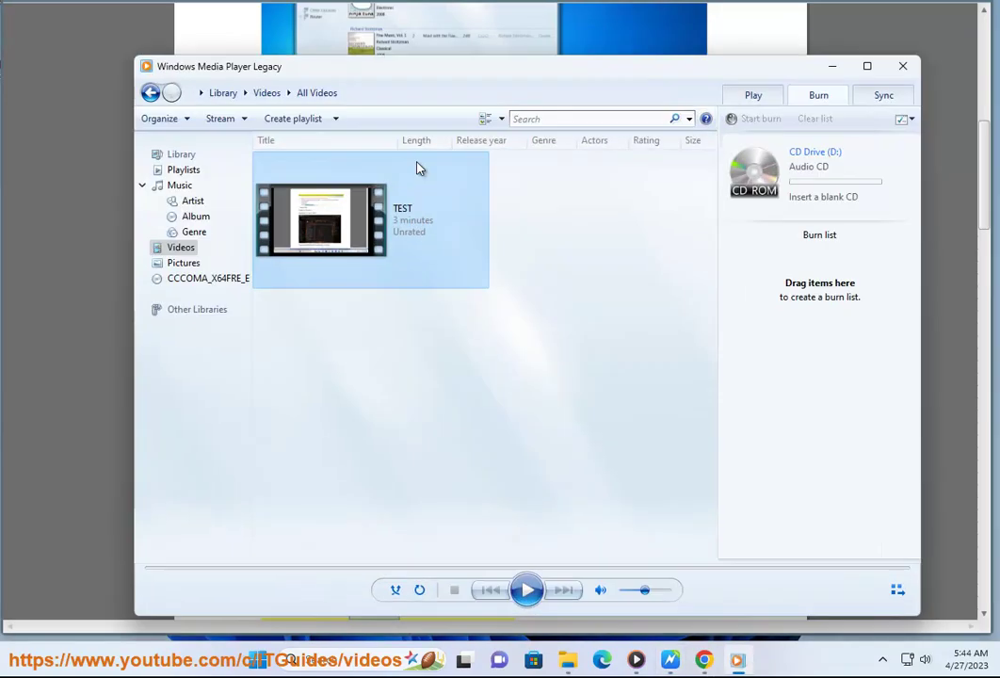
{"action": "right_click", "coordinate": [384, 99]}
{"action": "mouse_move", "coordinate": [411, 103]}
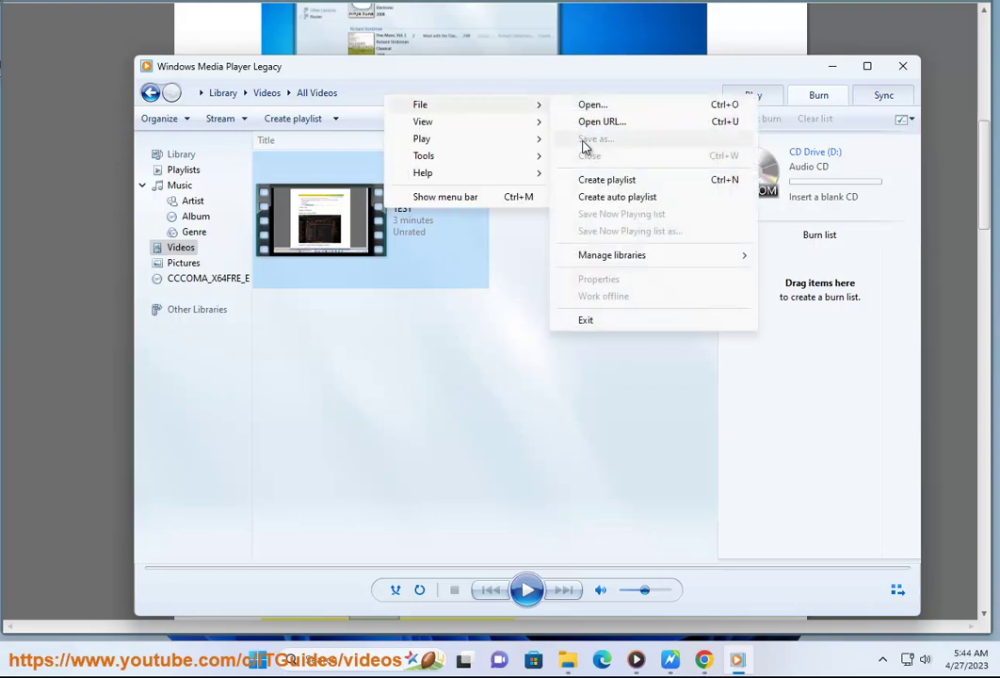
Return to the guide document and read its hints on handling a greyed-out Save As option.
{"action": "left_click", "coordinate": [829, 65]}
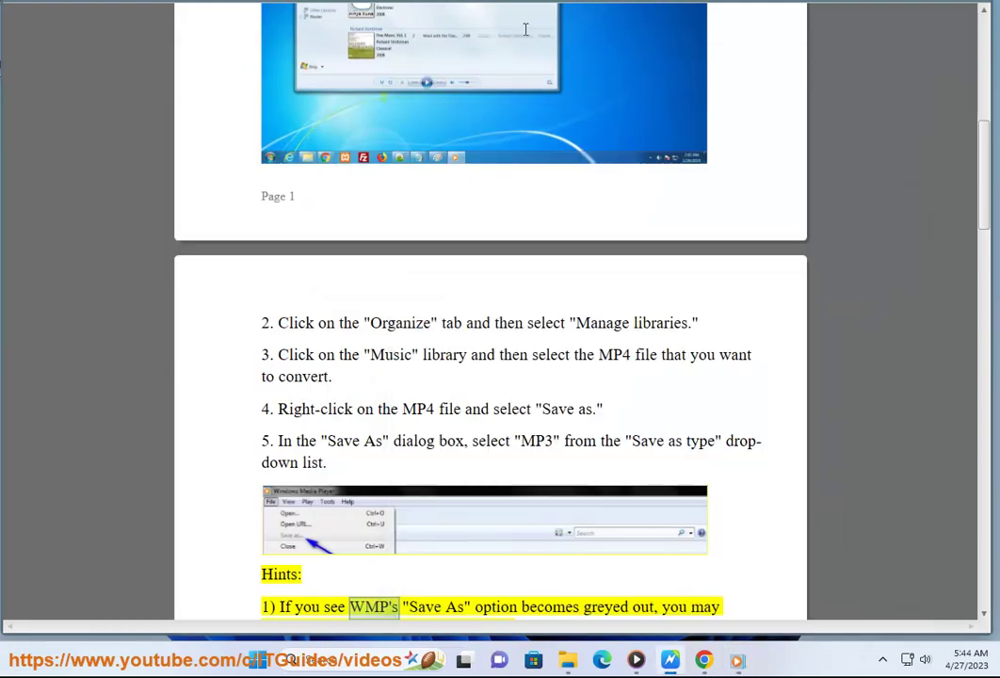
{"action": "scroll", "coordinate": [471, 241], "scroll_direction": "down", "scroll_amount": 1}
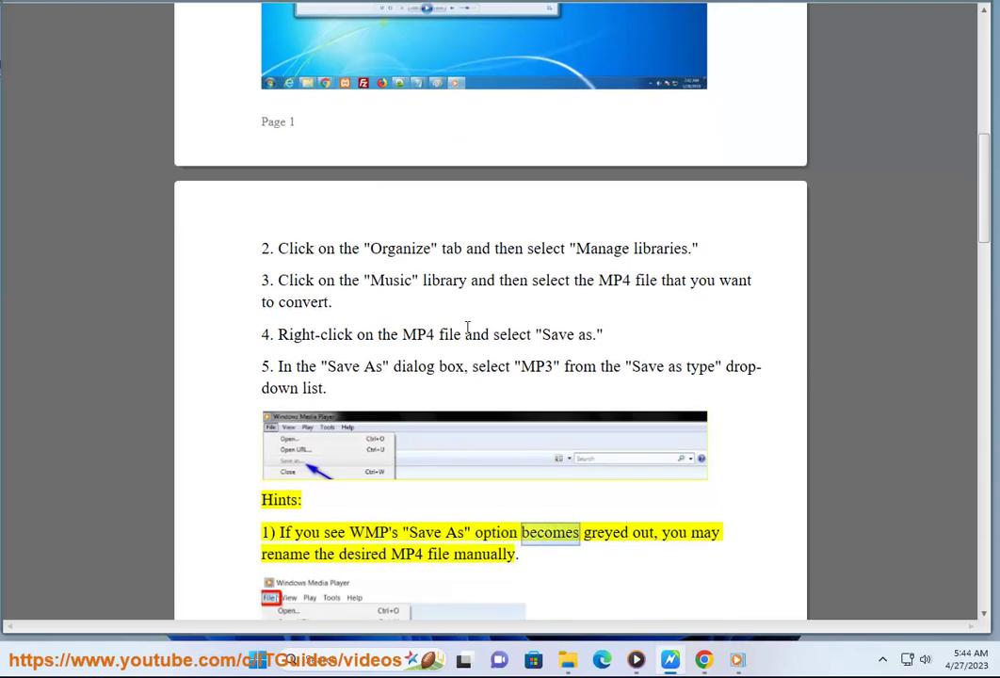
{"action": "scroll", "coordinate": [341, 453], "scroll_direction": "down", "scroll_amount": 2}
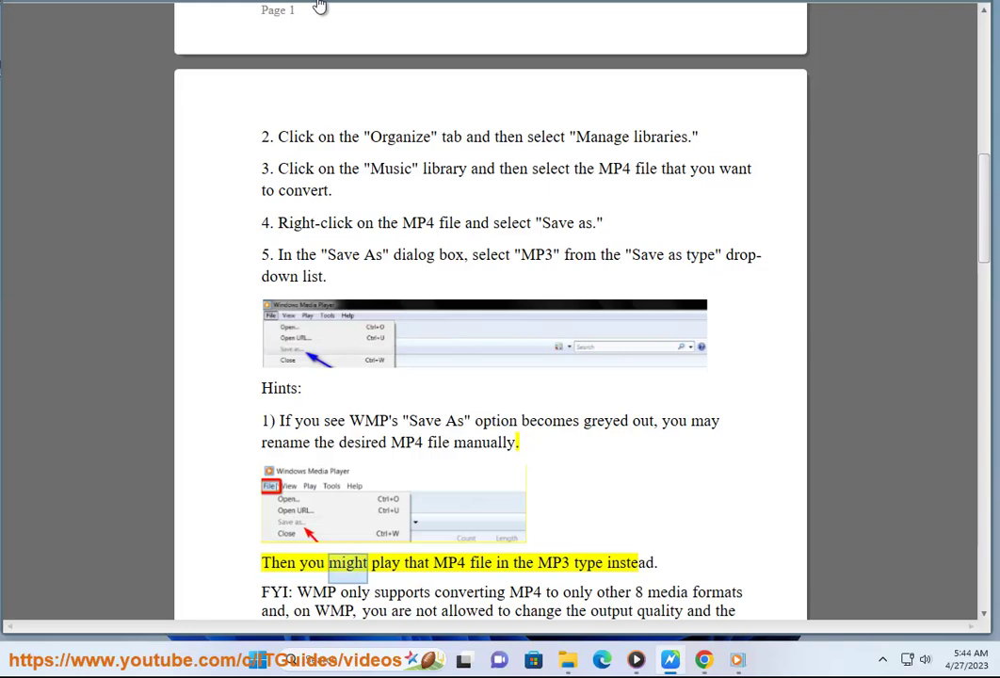
Switch to the Music folder in File Explorer, rename TEST.mp4 to TEST.mp3, and accept the extension change.
{"action": "key", "text": "alt+Tab"}
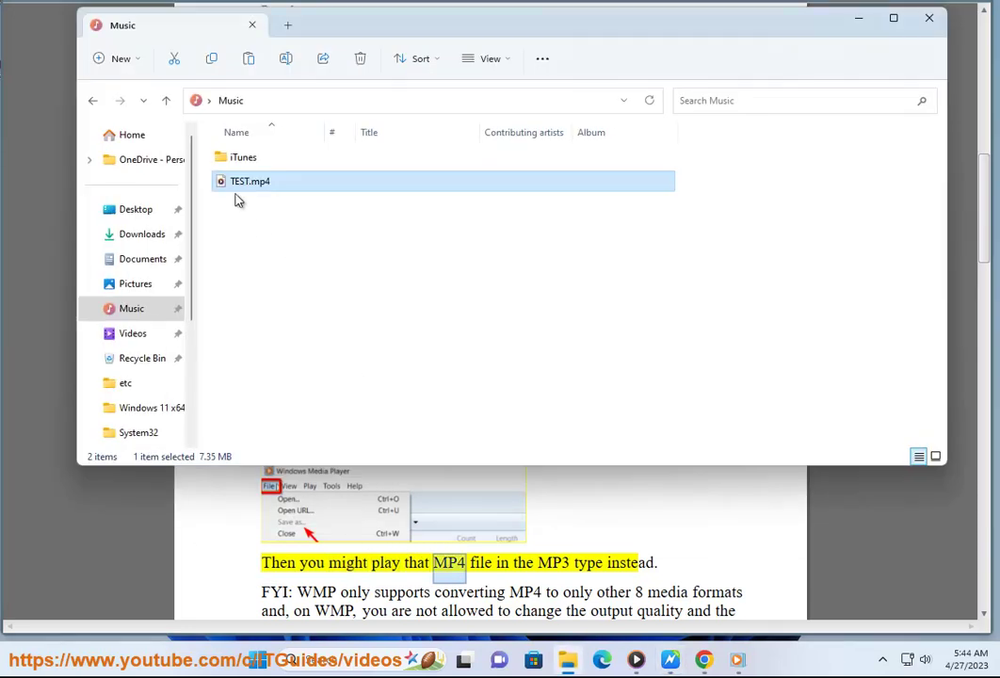
{"action": "right_click", "coordinate": [267, 190]}
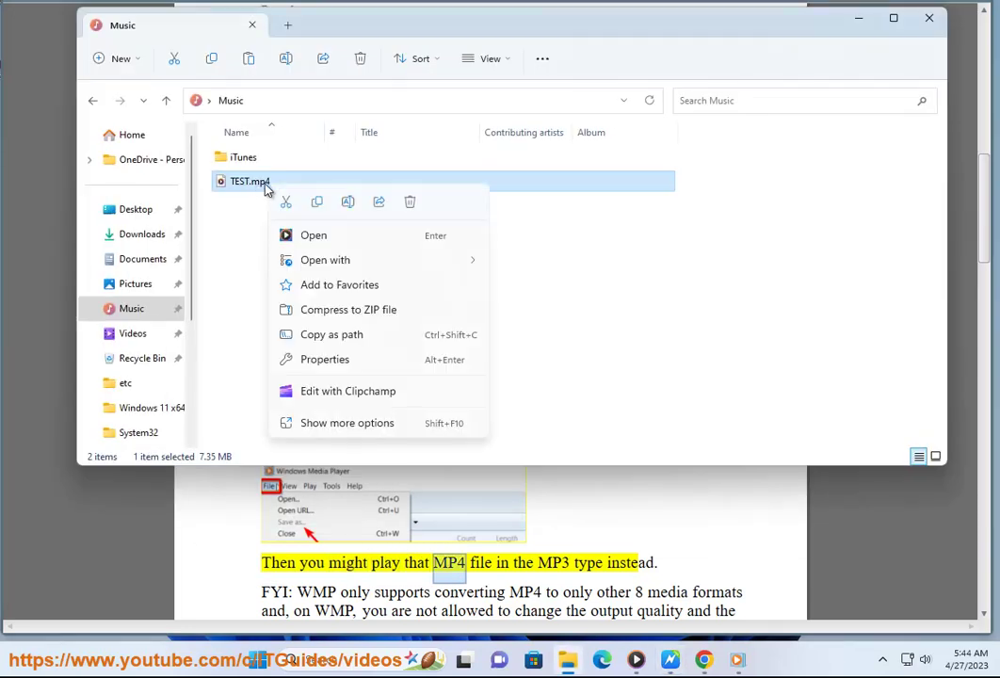
{"action": "left_click", "coordinate": [329, 423]}
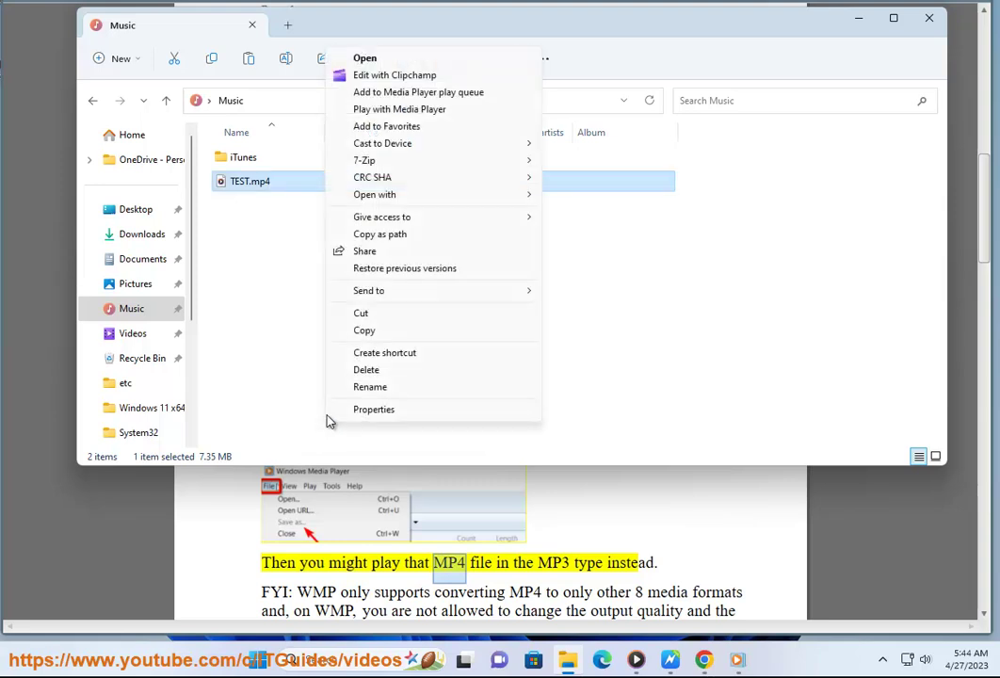
{"action": "left_click", "coordinate": [402, 388]}
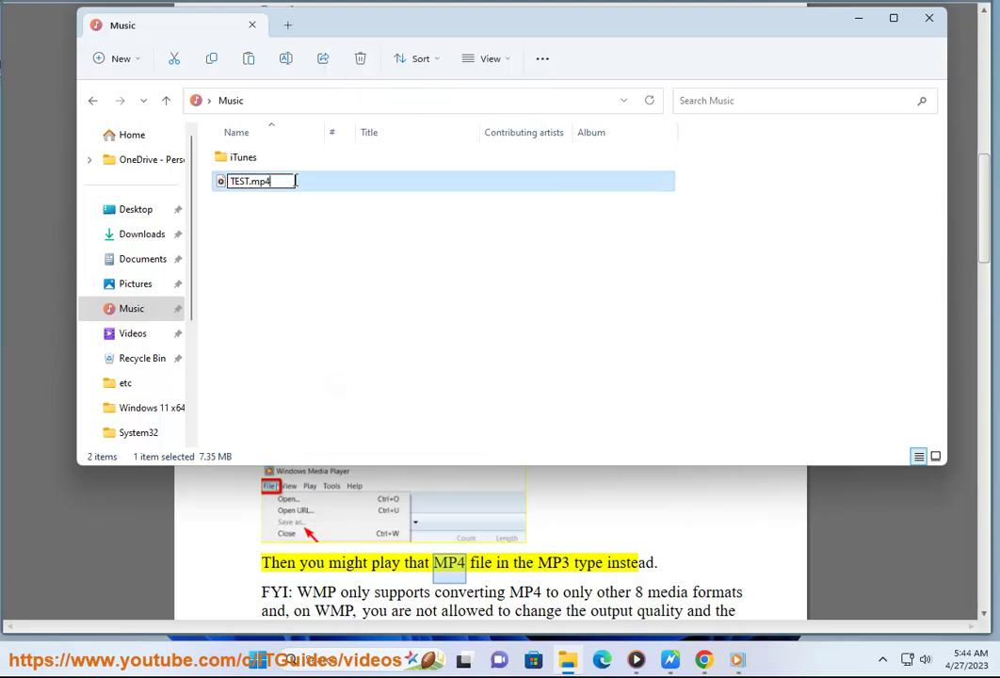
{"action": "key", "text": "BackSpace"}
{"action": "key", "text": "Return"}
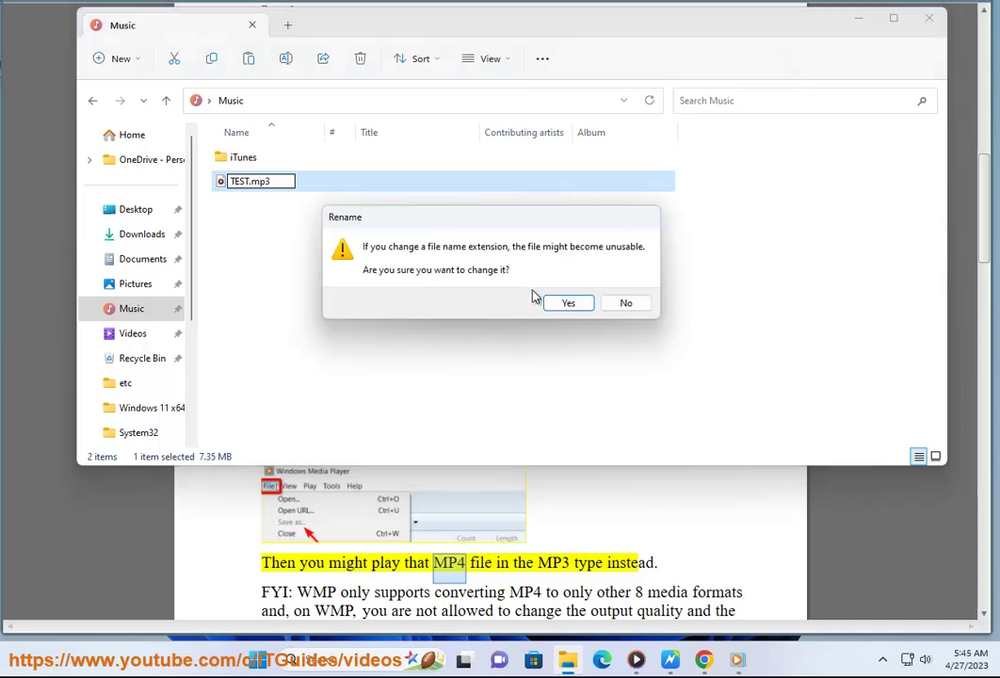
{"action": "left_click", "coordinate": [566, 302]}
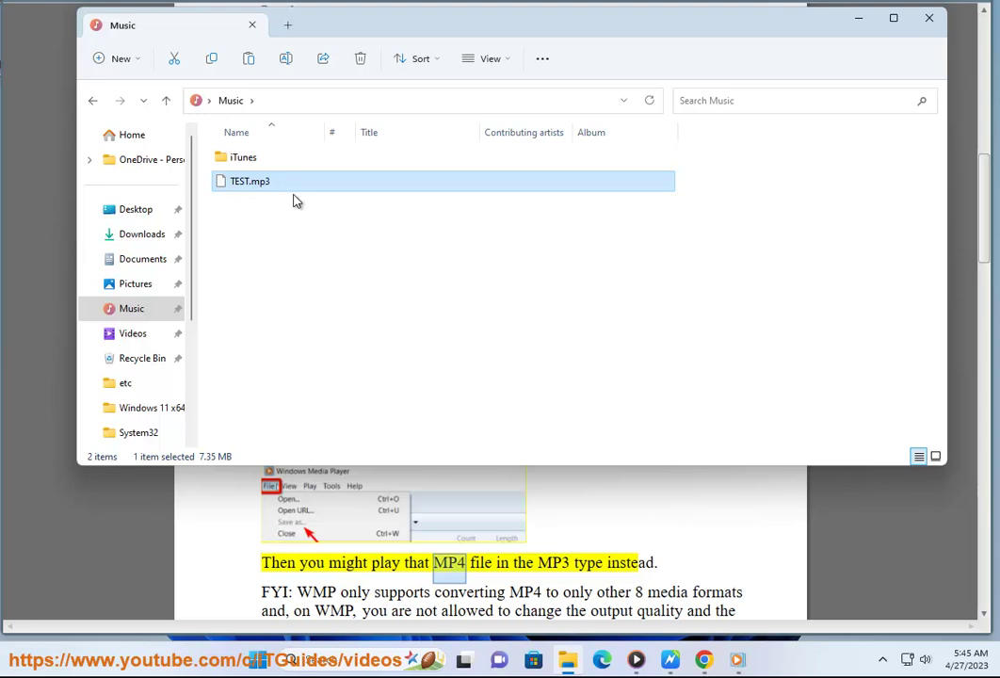
Switch to Windows Media Player Legacy, check which commands are offered for the TEST video in the Videos library, and return to the guide.
{"action": "key", "text": "Return"}
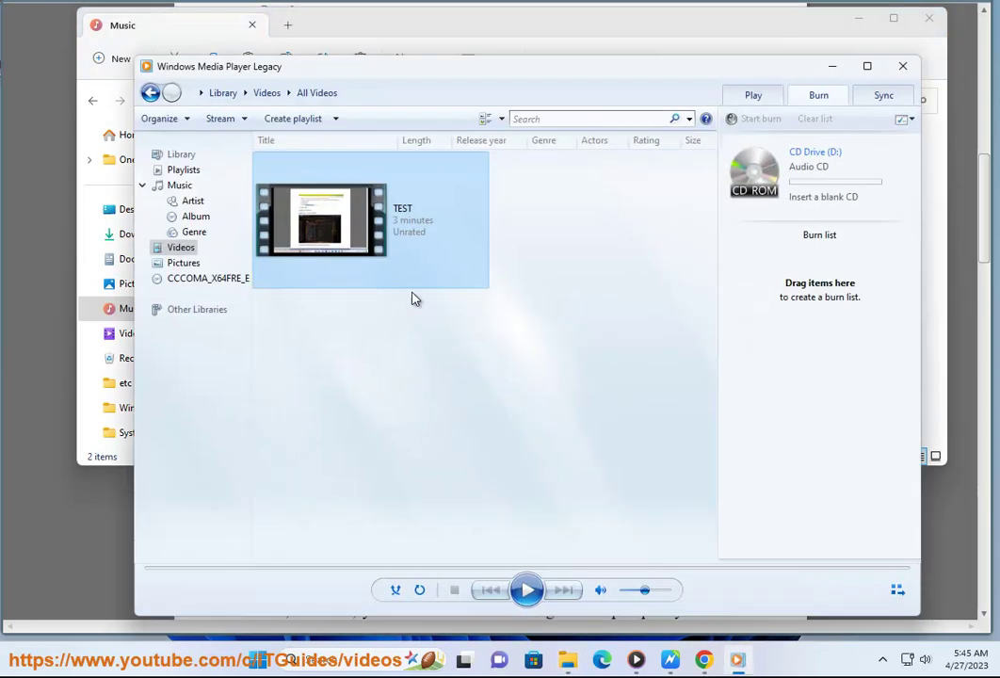
{"action": "left_click", "coordinate": [188, 232]}
{"action": "left_click", "coordinate": [181, 247]}
{"action": "left_click", "coordinate": [344, 223]}
{"action": "right_click", "coordinate": [303, 219]}
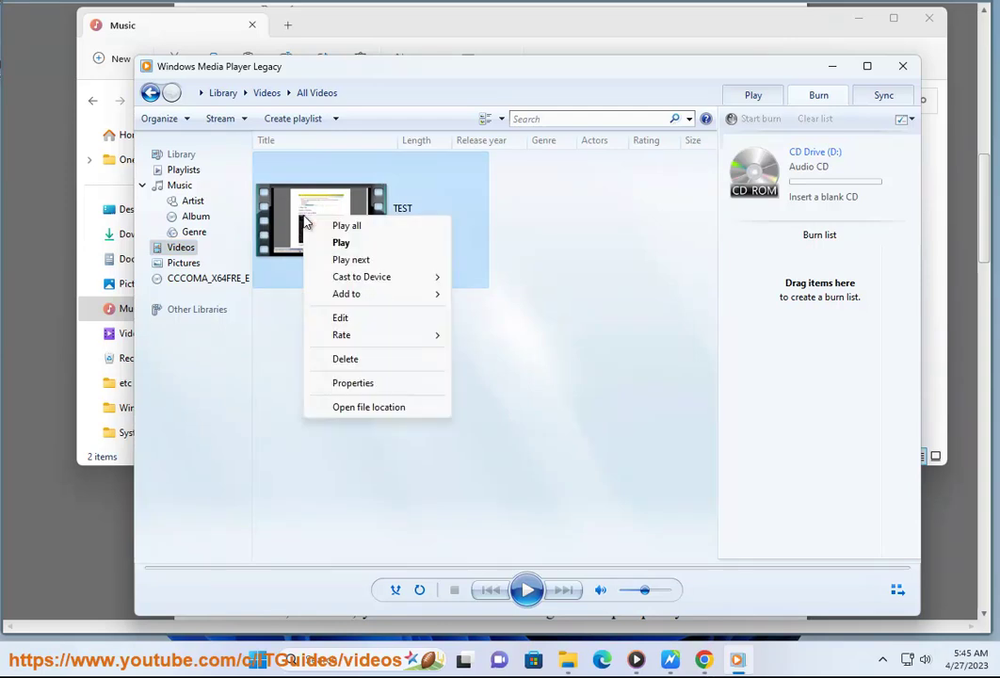
{"action": "left_click", "coordinate": [531, 303]}
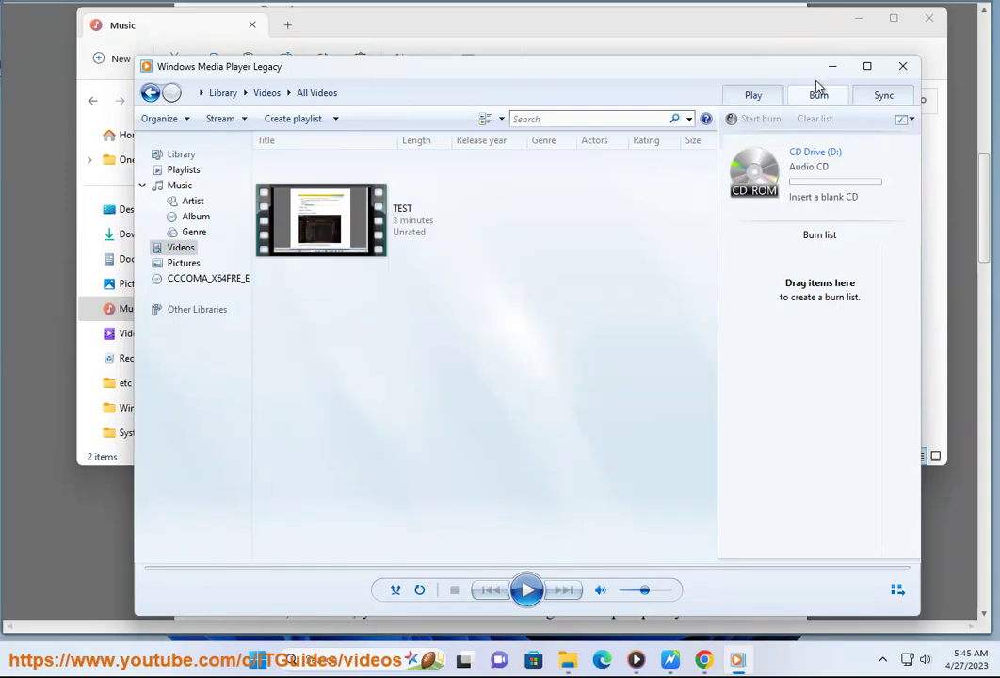
{"action": "left_click", "coordinate": [832, 66]}
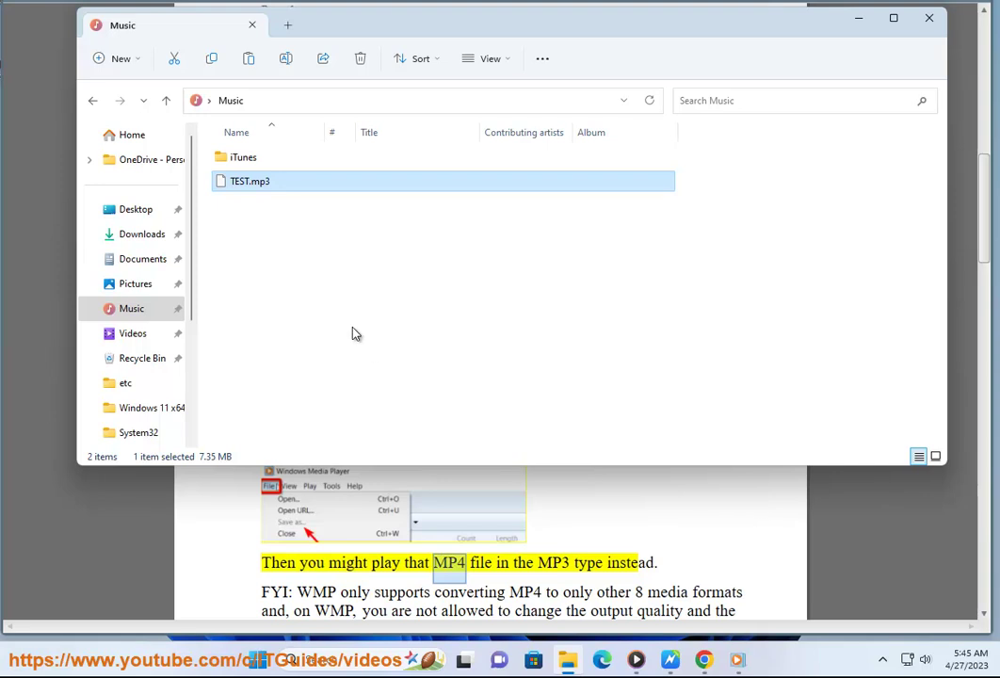
{"action": "left_click", "coordinate": [613, 531]}
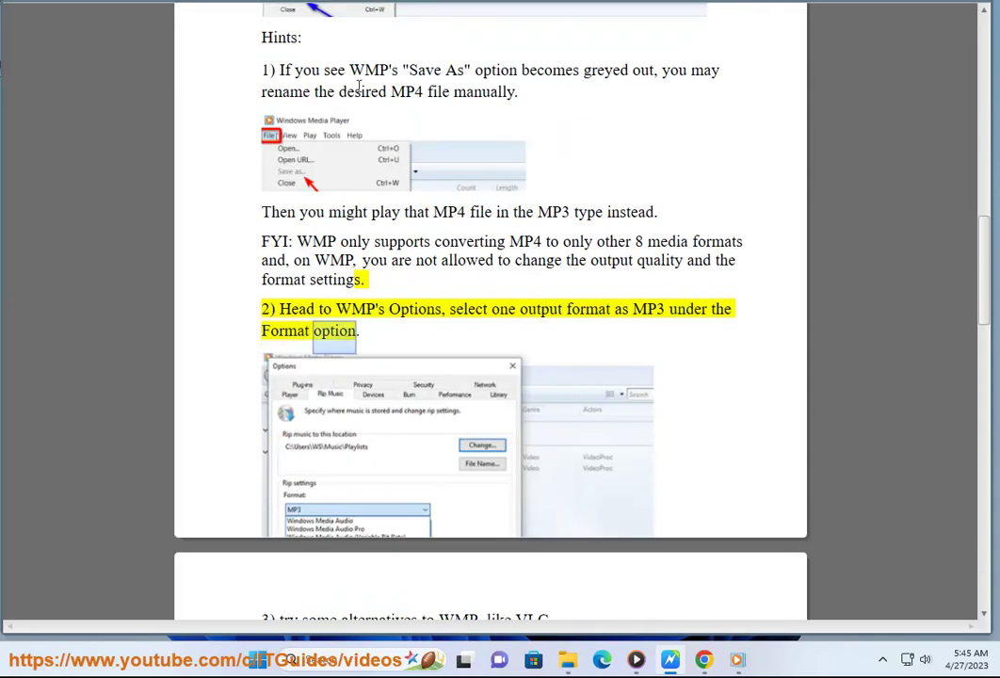
Switch to Windows Media Player Legacy, try choosing MP3 as the rip music format in its options, cancel, and return to the guide.
{"action": "left_click", "coordinate": [737, 658]}
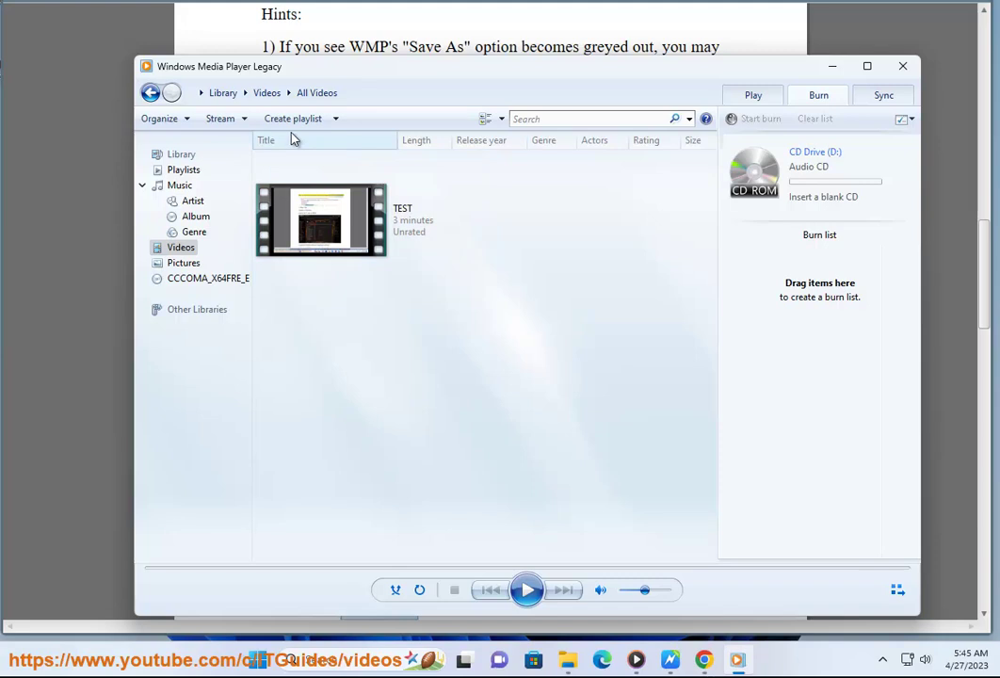
{"action": "left_click_drag", "start_coordinate": [358, 66], "coordinate": [456, 65]}
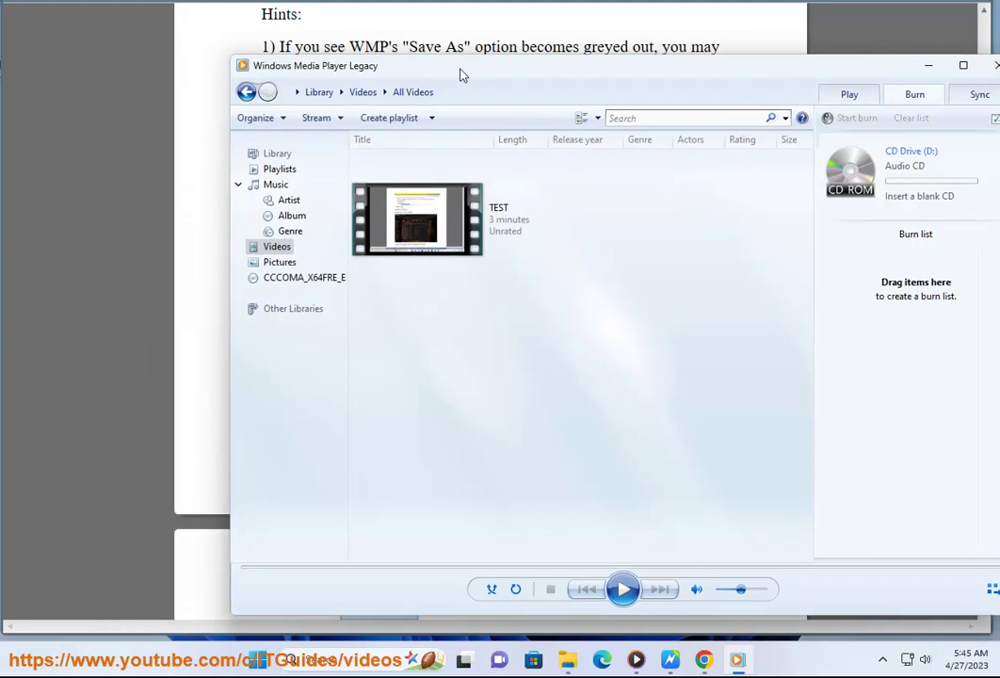
{"action": "left_click", "coordinate": [343, 98]}
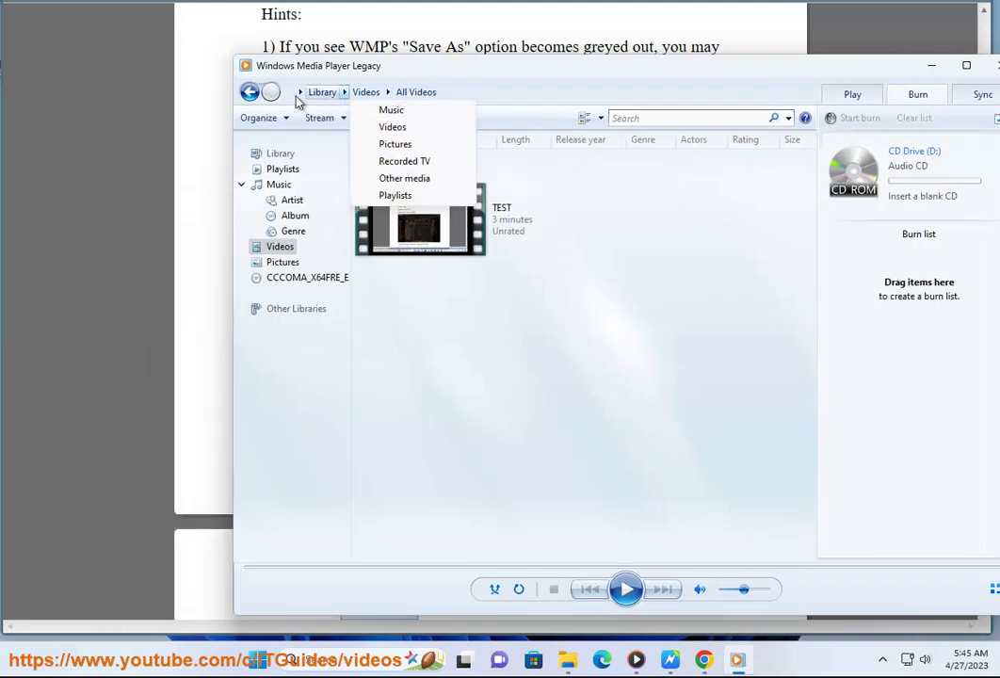
{"action": "left_click", "coordinate": [283, 120]}
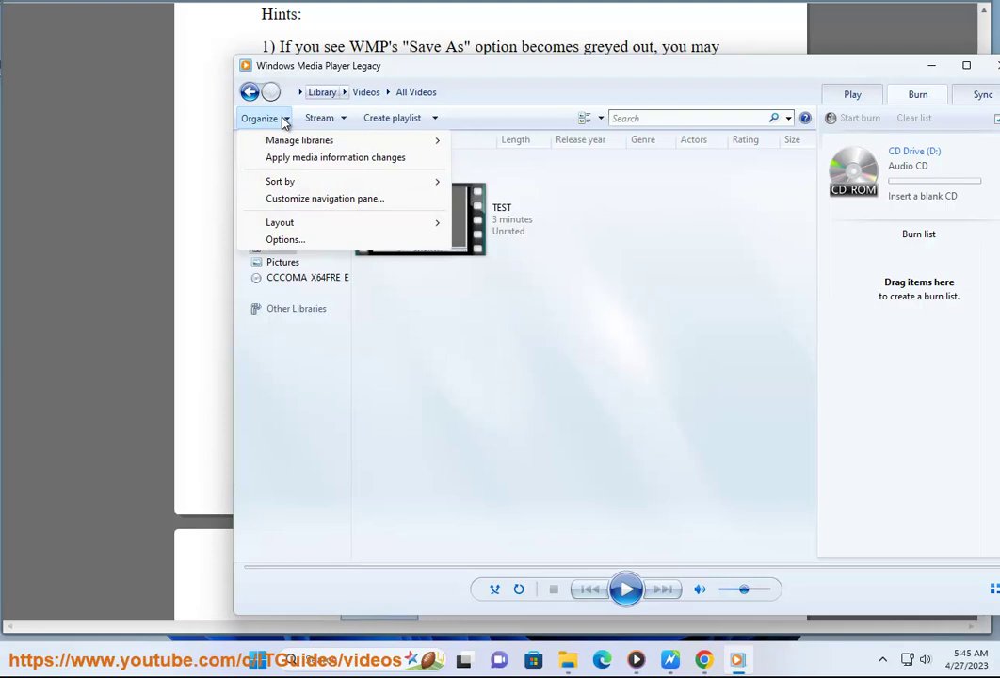
{"action": "left_click", "coordinate": [294, 241]}
{"action": "left_click", "coordinate": [333, 119]}
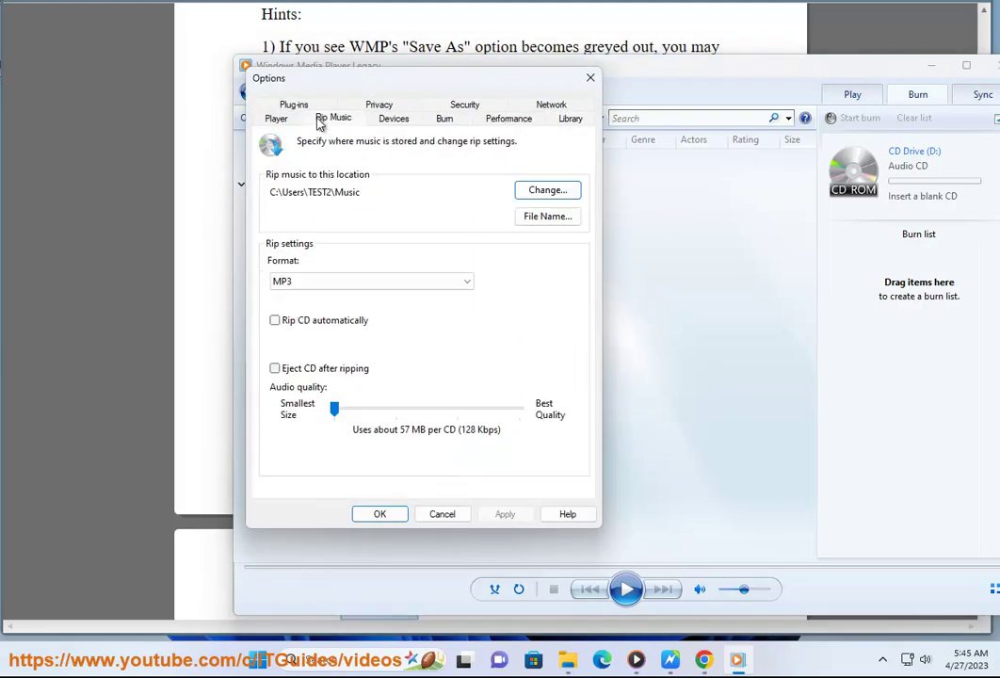
{"action": "left_click_drag", "start_coordinate": [372, 87], "coordinate": [583, 111]}
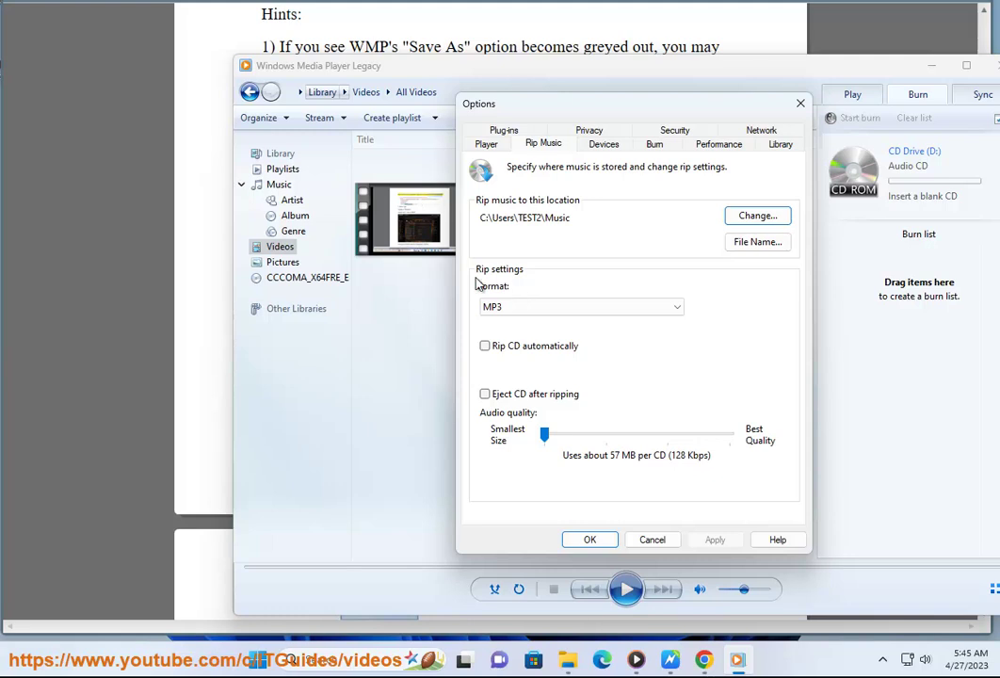
{"action": "left_click", "coordinate": [618, 309]}
{"action": "left_click", "coordinate": [561, 371]}
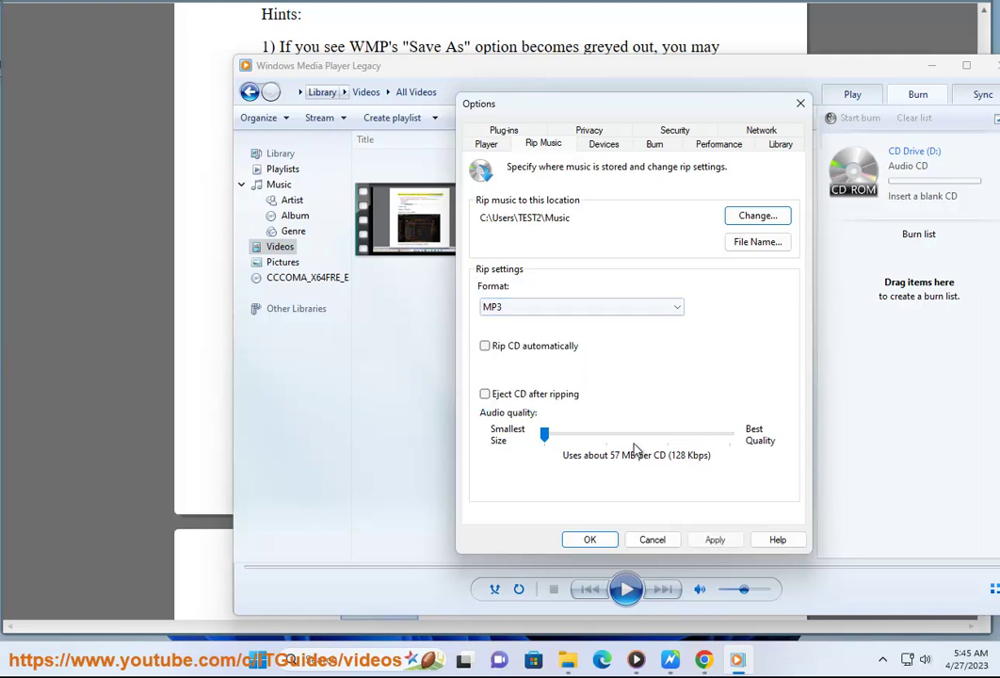
{"action": "left_click", "coordinate": [660, 549]}
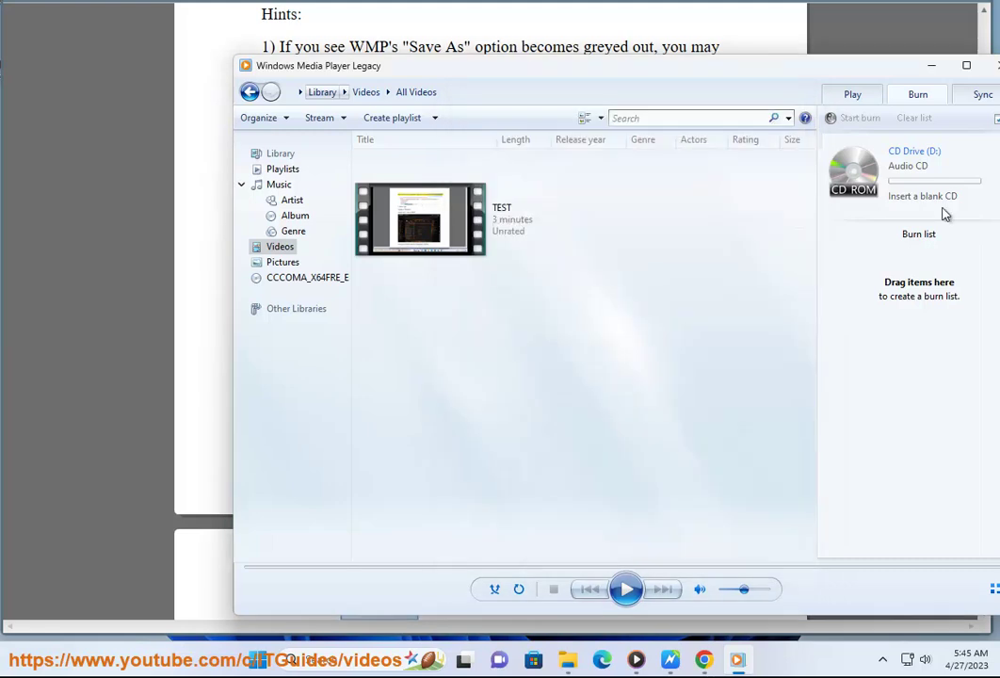
{"action": "left_click", "coordinate": [930, 65]}
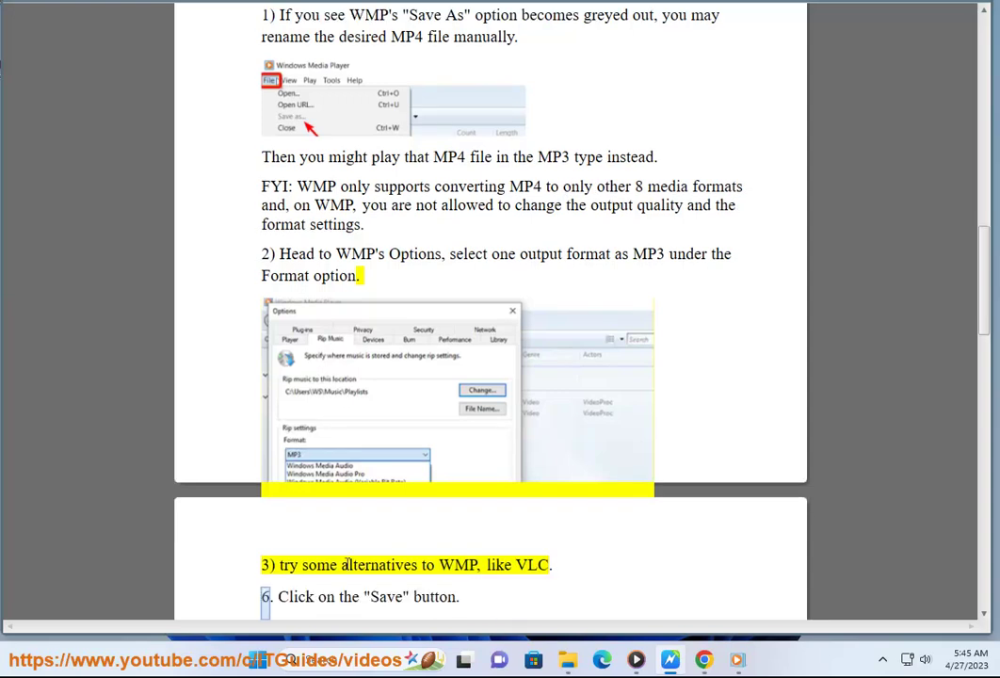
Search Windows for vlc, launch VLC media player, and place its window over the guide.
{"action": "left_click", "coordinate": [337, 652]}
{"action": "type", "text": "vlc"}
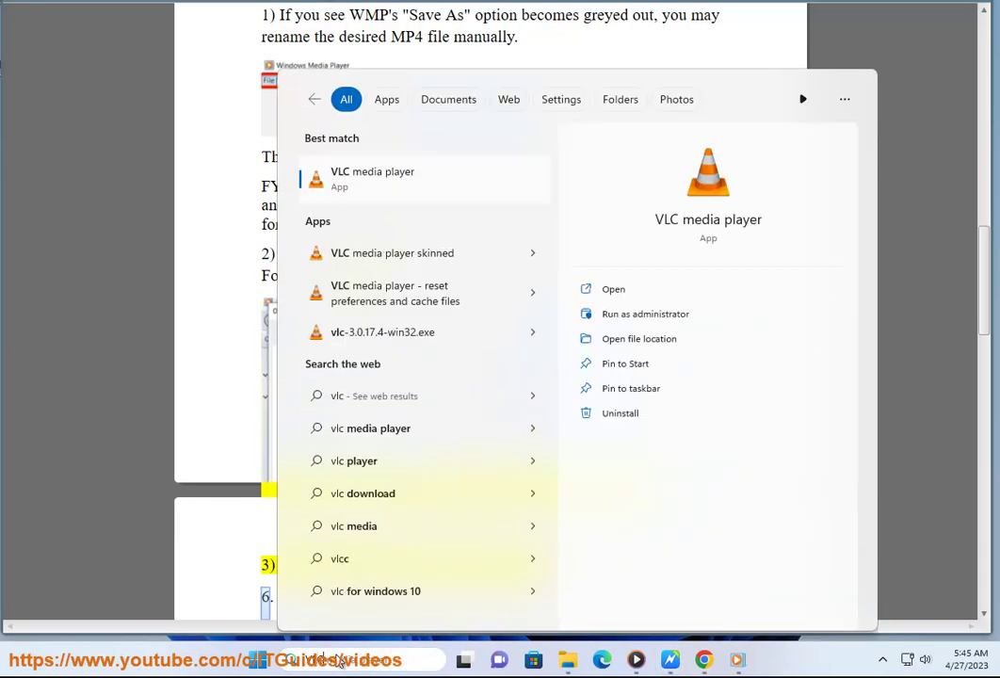
{"action": "left_click", "coordinate": [436, 199]}
{"action": "left_click_drag", "start_coordinate": [179, 5], "coordinate": [578, 112]}
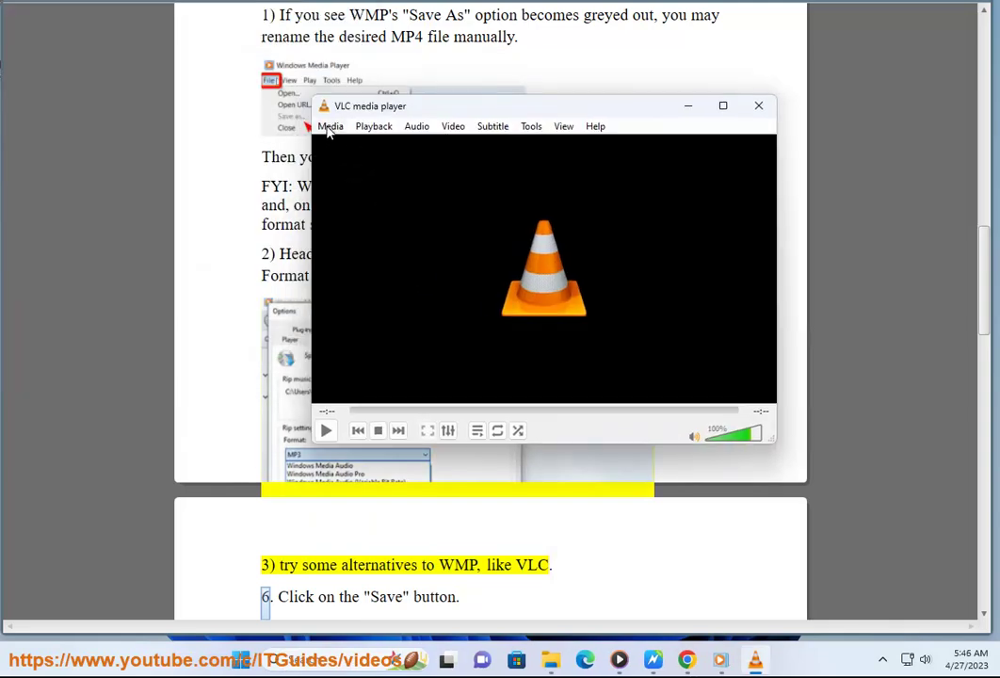
Open TEST.mp3 from the Music folder in VLC media player.
{"action": "left_click", "coordinate": [329, 132]}
{"action": "left_click", "coordinate": [342, 145]}
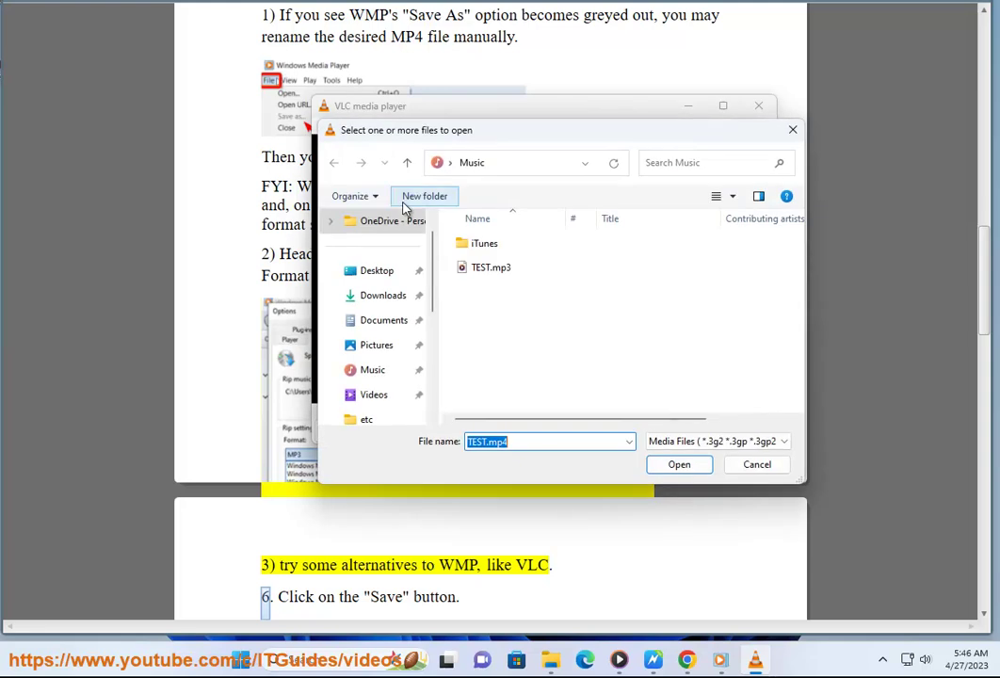
{"action": "left_click", "coordinate": [493, 270]}
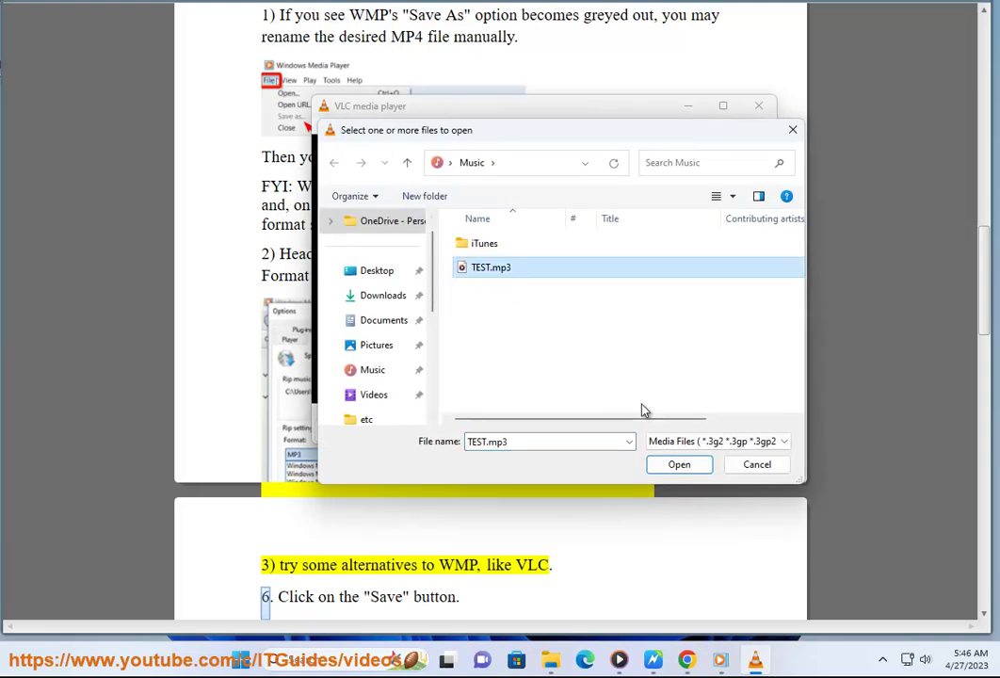
{"action": "left_click", "coordinate": [690, 474]}
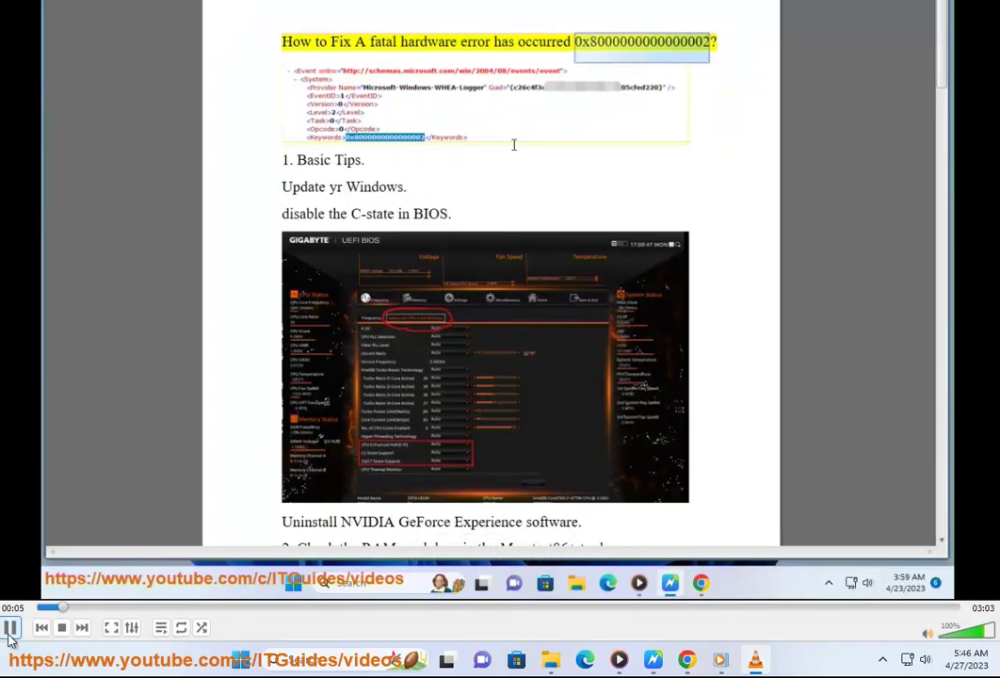
Pause the playback of TEST.mp3, then narrow the VLC window and reposition it so its menus are accessible.
{"action": "left_click", "coordinate": [11, 630]}
{"action": "key", "text": "Escape"}
{"action": "left_click_drag", "start_coordinate": [884, 5], "coordinate": [650, 46]}
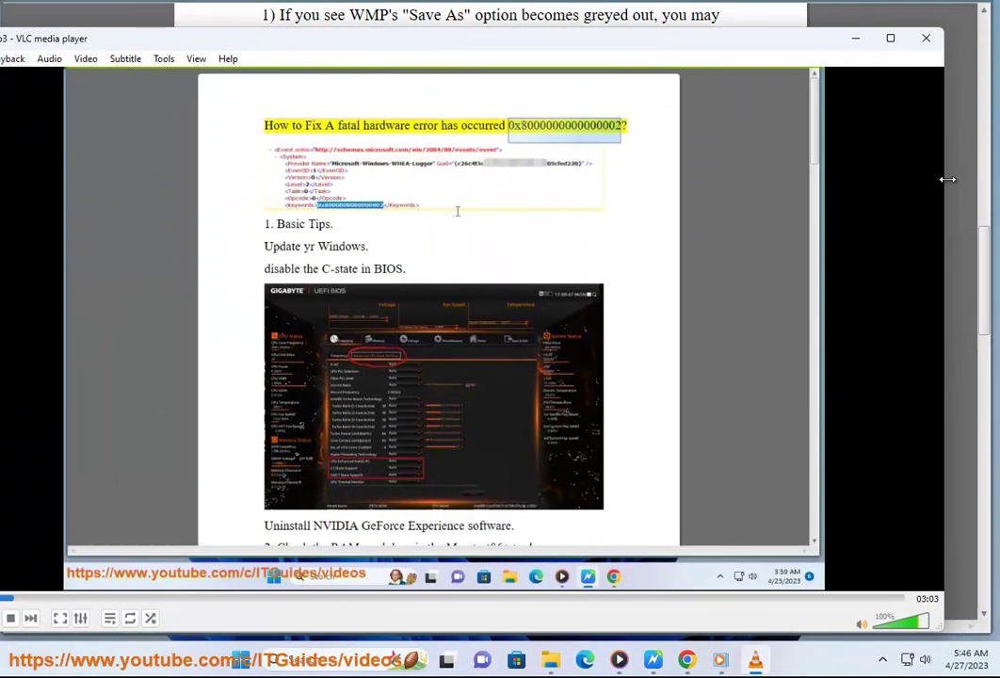
{"action": "left_click_drag", "start_coordinate": [945, 179], "coordinate": [618, 179]}
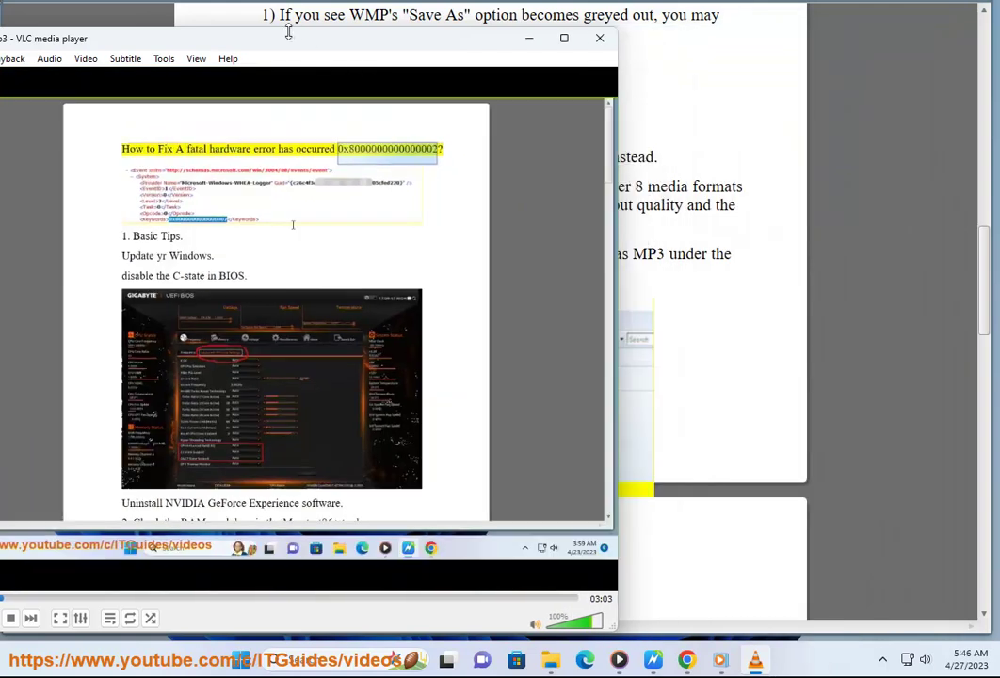
{"action": "left_click_drag", "start_coordinate": [357, 32], "coordinate": [622, 44]}
Try adding a source file for Convert / Save with the Audio Files filter, cancel both dialogs, and return to the guide.
{"action": "left_click", "coordinate": [270, 61]}
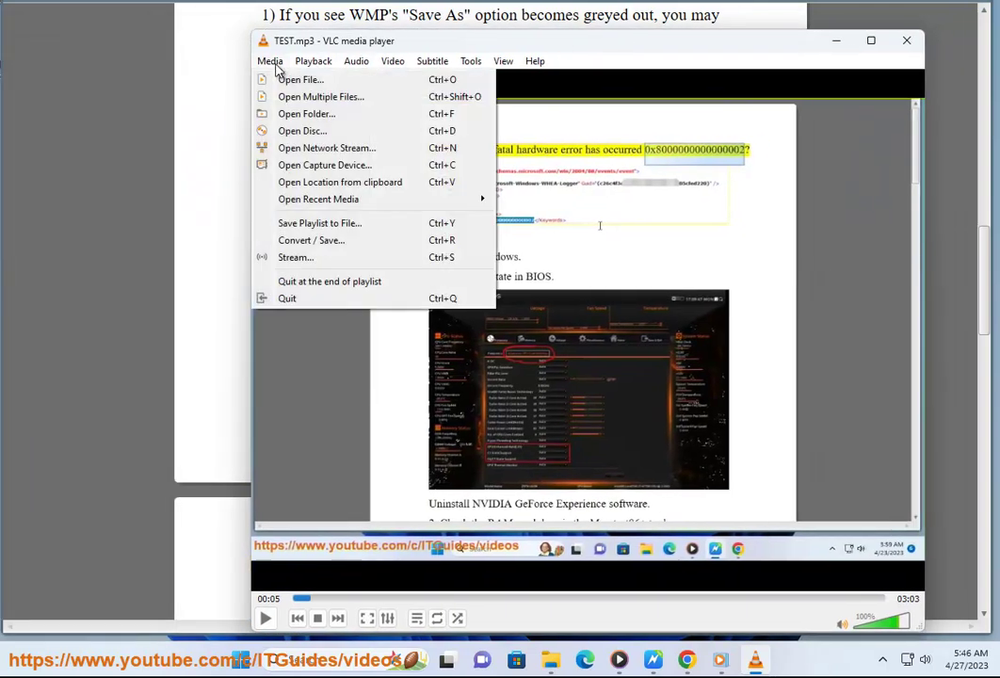
{"action": "left_click", "coordinate": [330, 243]}
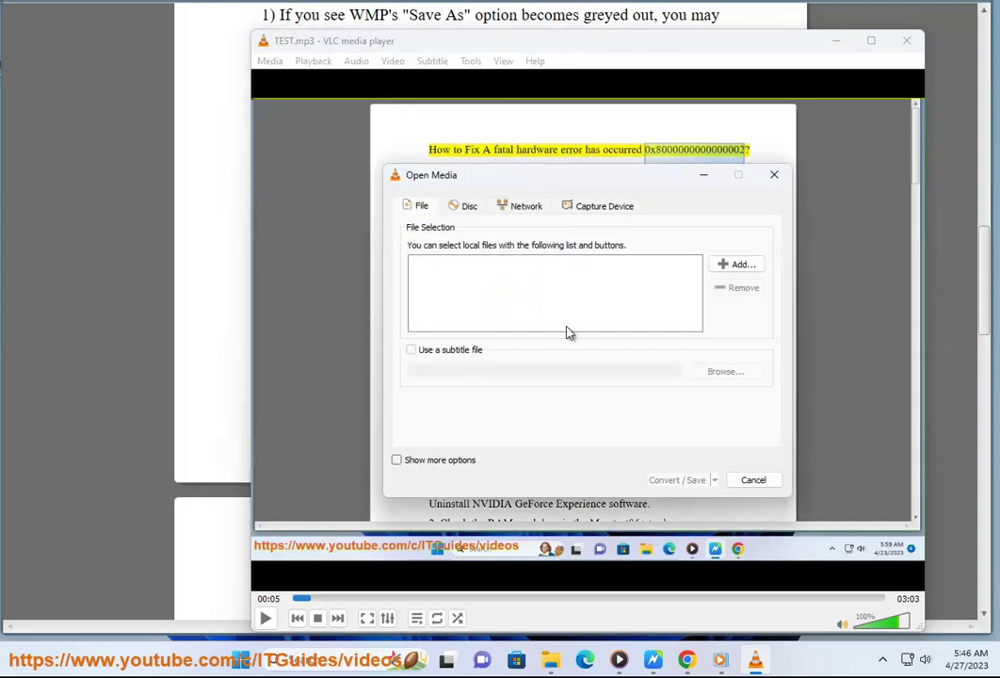
{"action": "left_click", "coordinate": [740, 264]}
{"action": "left_click", "coordinate": [789, 510]}
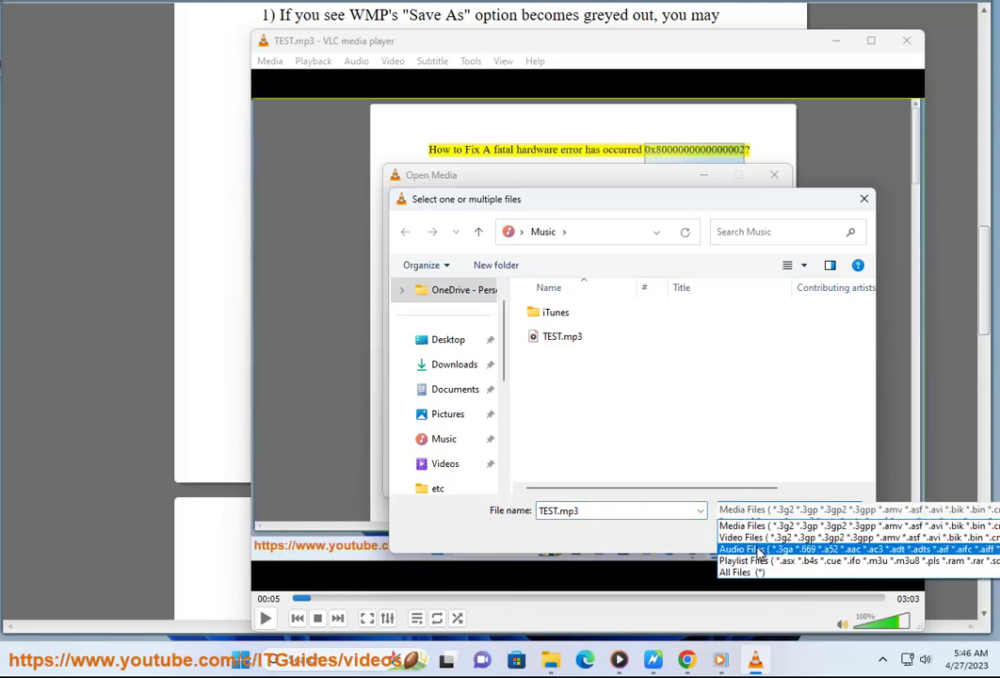
{"action": "left_click", "coordinate": [895, 550]}
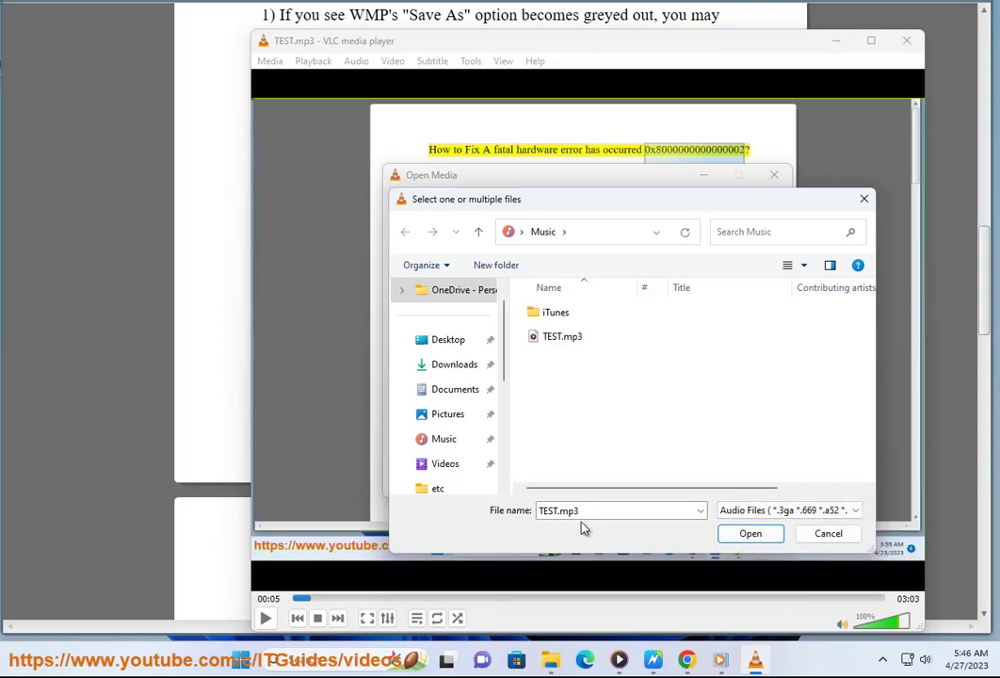
{"action": "left_click_drag", "start_coordinate": [579, 511], "coordinate": [534, 516]}
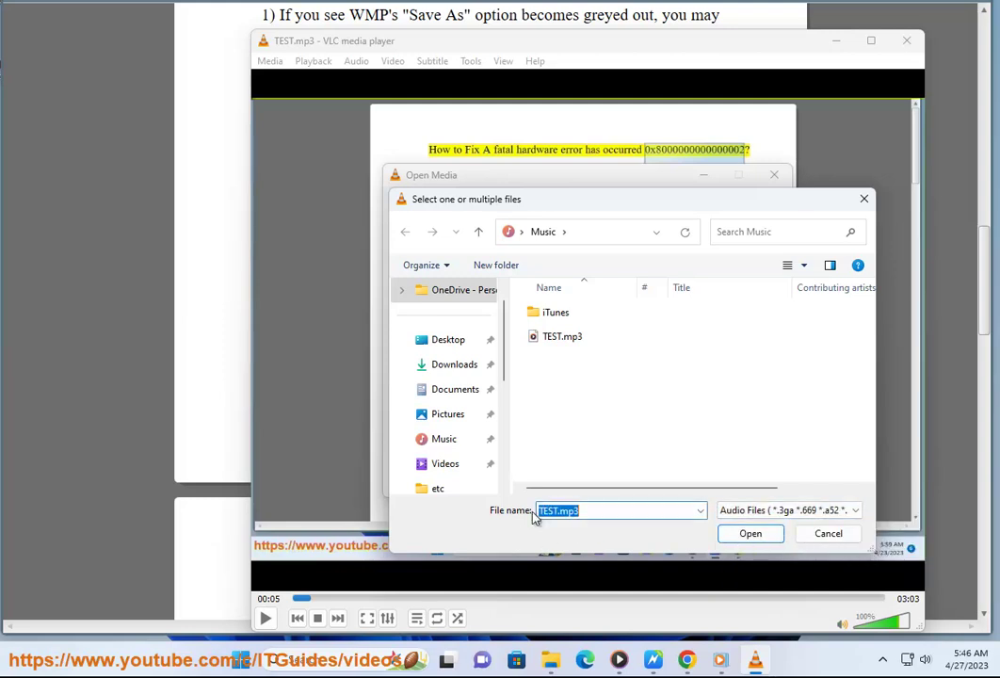
{"action": "left_click", "coordinate": [821, 534]}
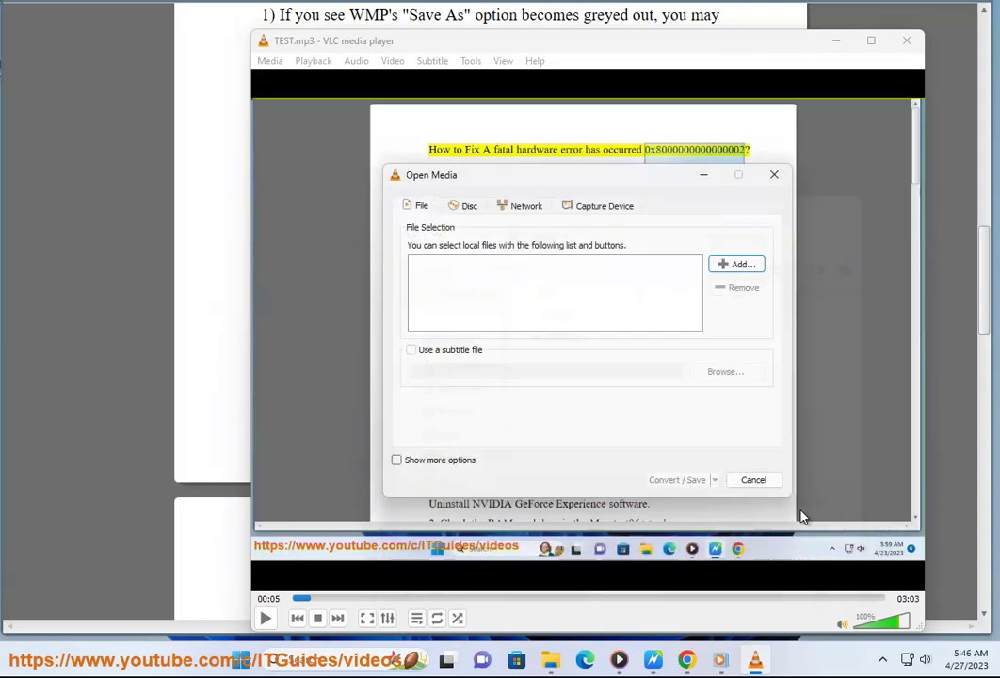
{"action": "left_click", "coordinate": [753, 480]}
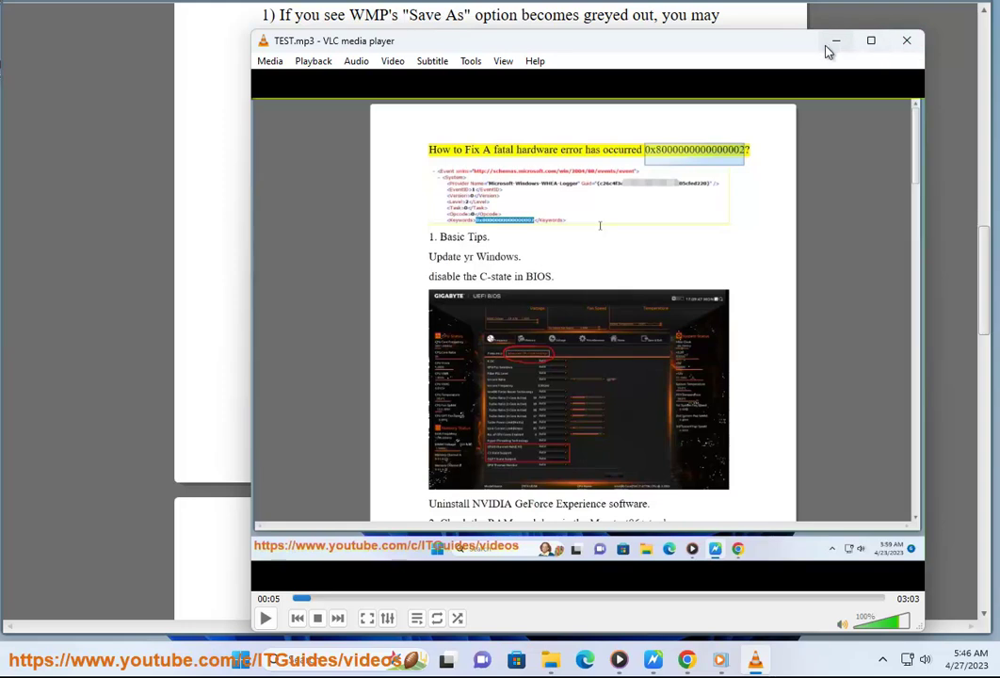
{"action": "left_click", "coordinate": [834, 45]}
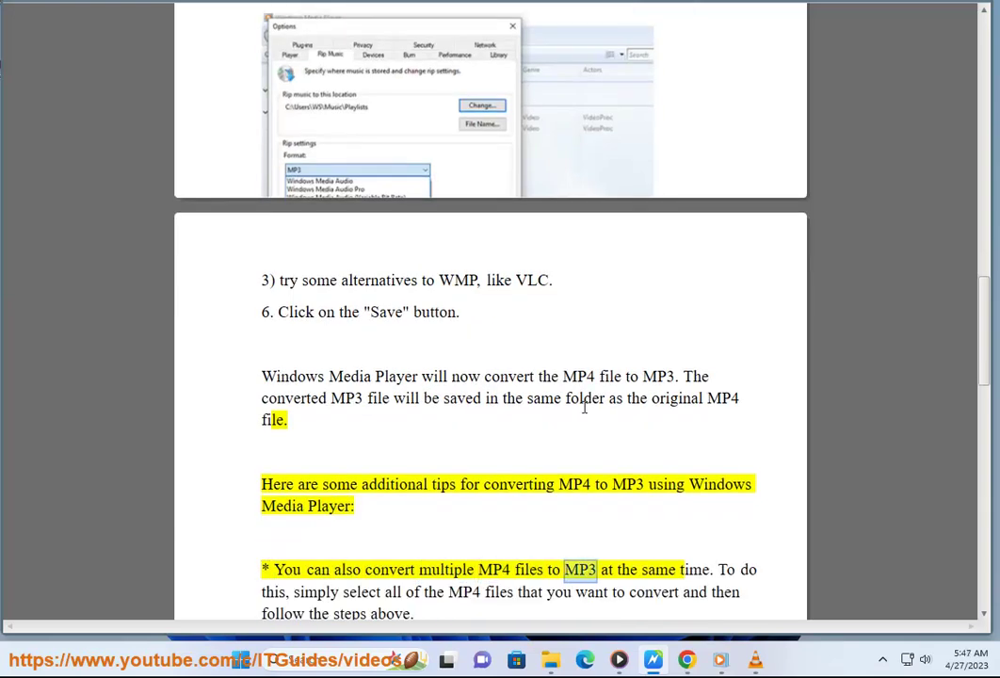
Switch from the guide to Windows Media Player Legacy and open the TEST video's title for editing.
{"action": "left_click", "coordinate": [717, 658]}
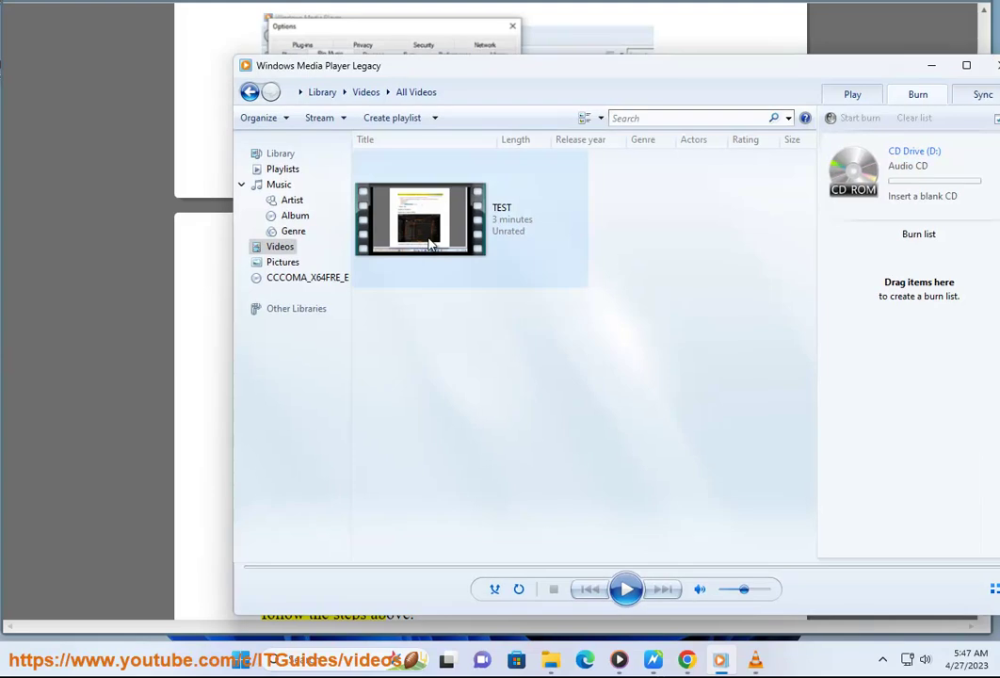
{"action": "left_click", "coordinate": [186, 262]}
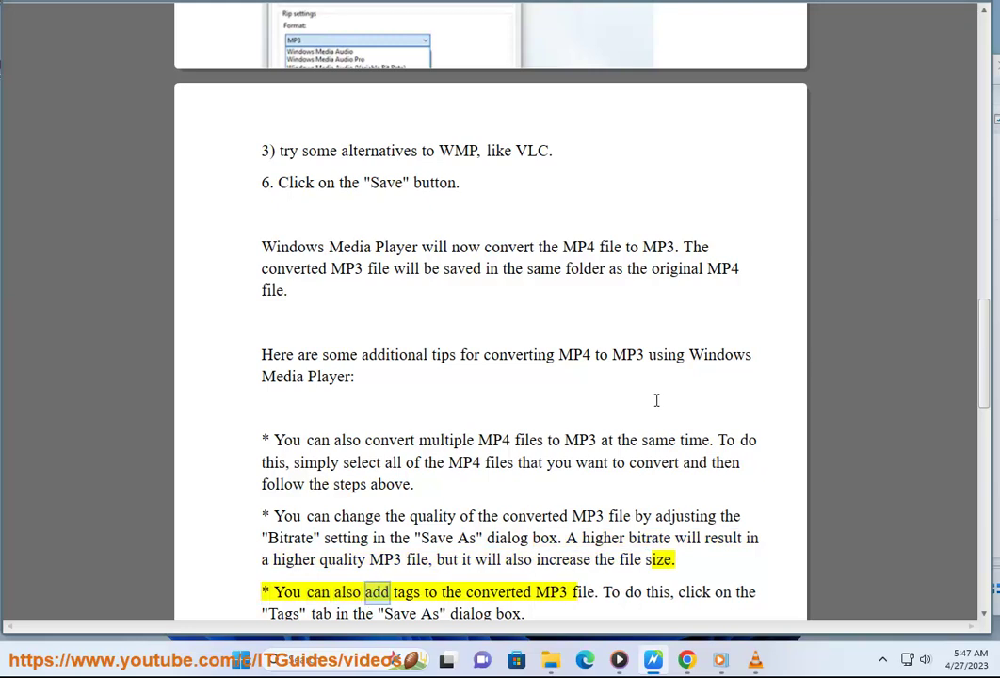
{"action": "left_click", "coordinate": [720, 658]}
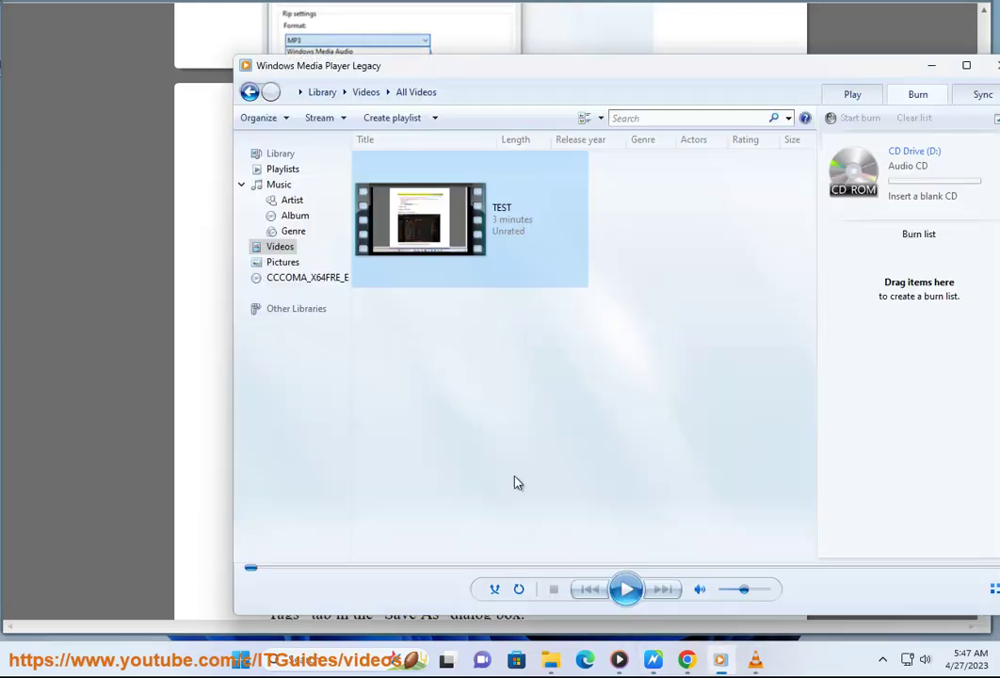
{"action": "right_click", "coordinate": [435, 226]}
{"action": "left_click", "coordinate": [486, 322]}
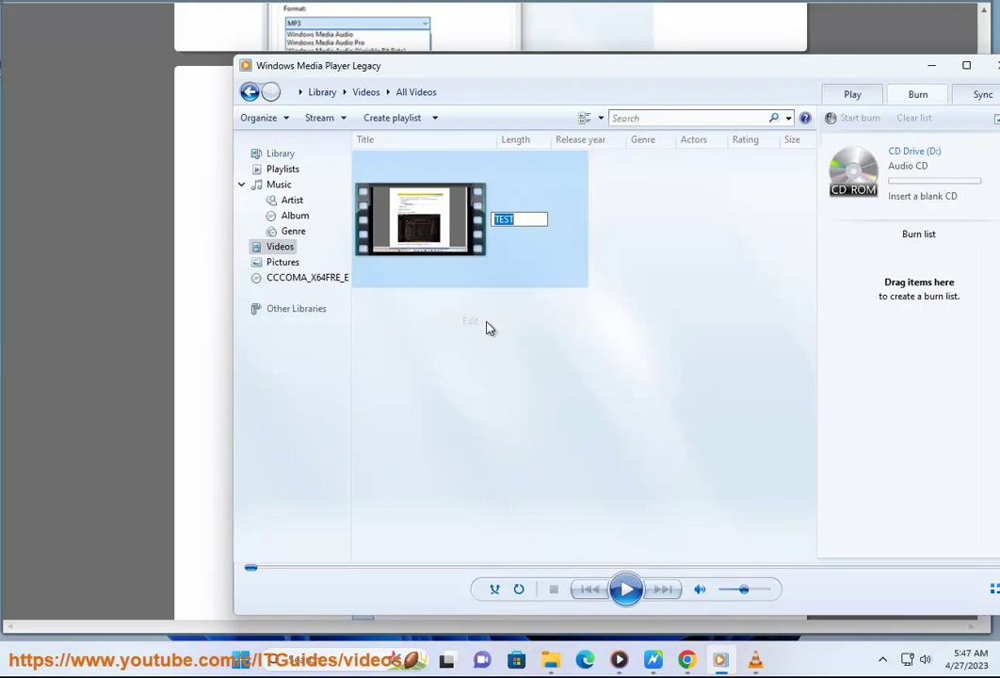
Sort the video library by title, length, release year, genre, actors and rating in turn, ending with size.
{"action": "left_click", "coordinate": [399, 146]}
{"action": "left_click", "coordinate": [515, 148]}
{"action": "left_click", "coordinate": [580, 143]}
{"action": "left_click", "coordinate": [643, 143]}
{"action": "left_click", "coordinate": [717, 143]}
{"action": "left_click", "coordinate": [753, 146]}
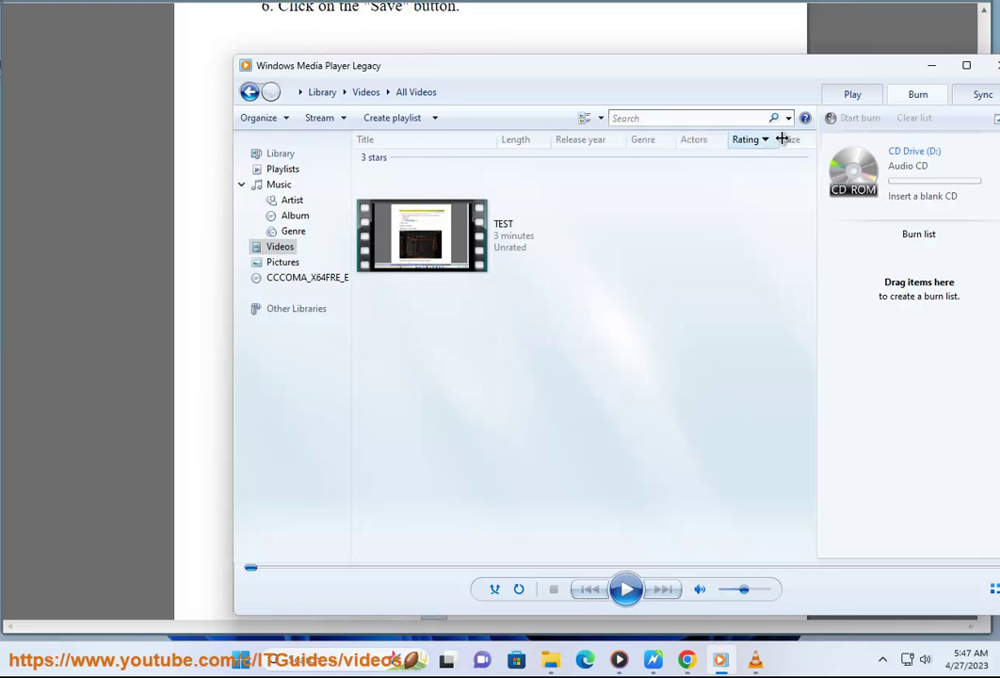
{"action": "left_click", "coordinate": [790, 140]}
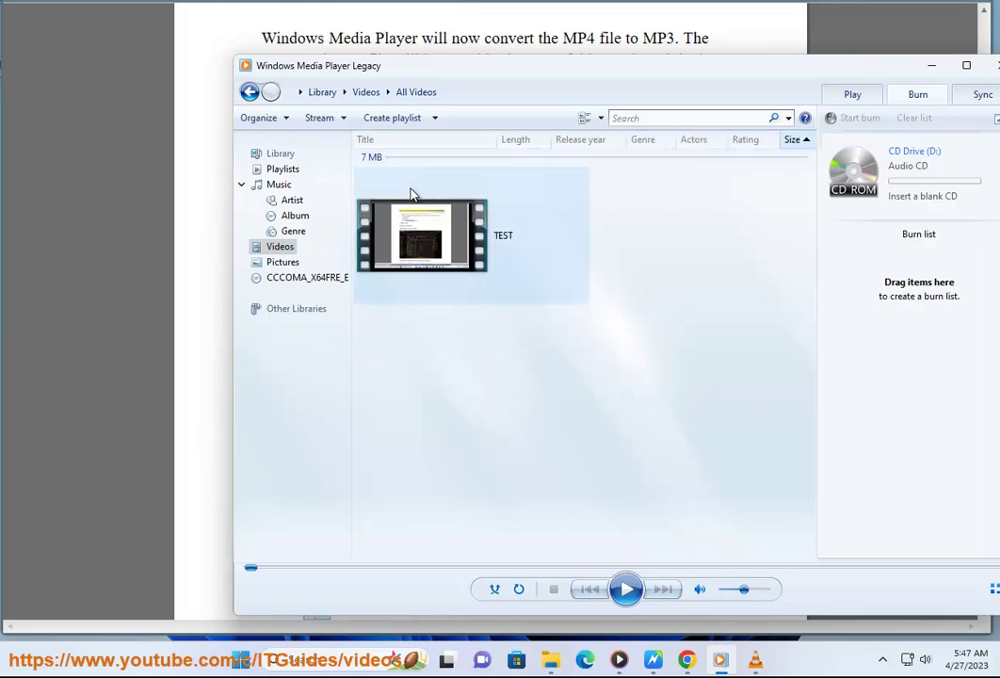
Move the player window fully into view to check the burn options, and minimize it to continue reading the guide.
{"action": "left_click_drag", "start_coordinate": [742, 79], "coordinate": [608, 93]}
{"action": "left_click", "coordinate": [817, 117]}
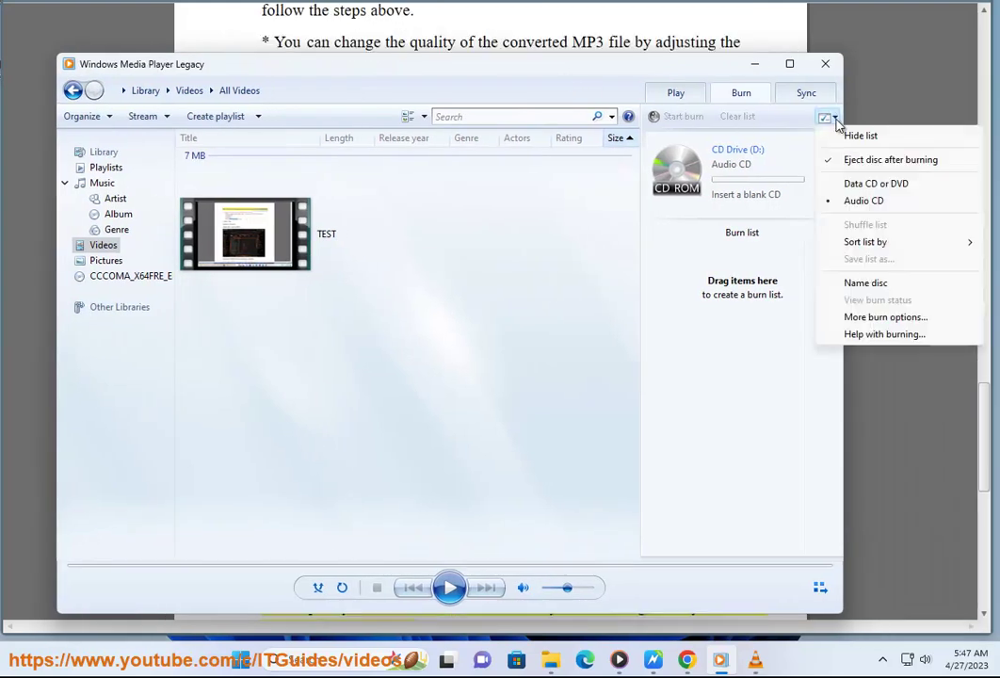
{"action": "left_click", "coordinate": [542, 371]}
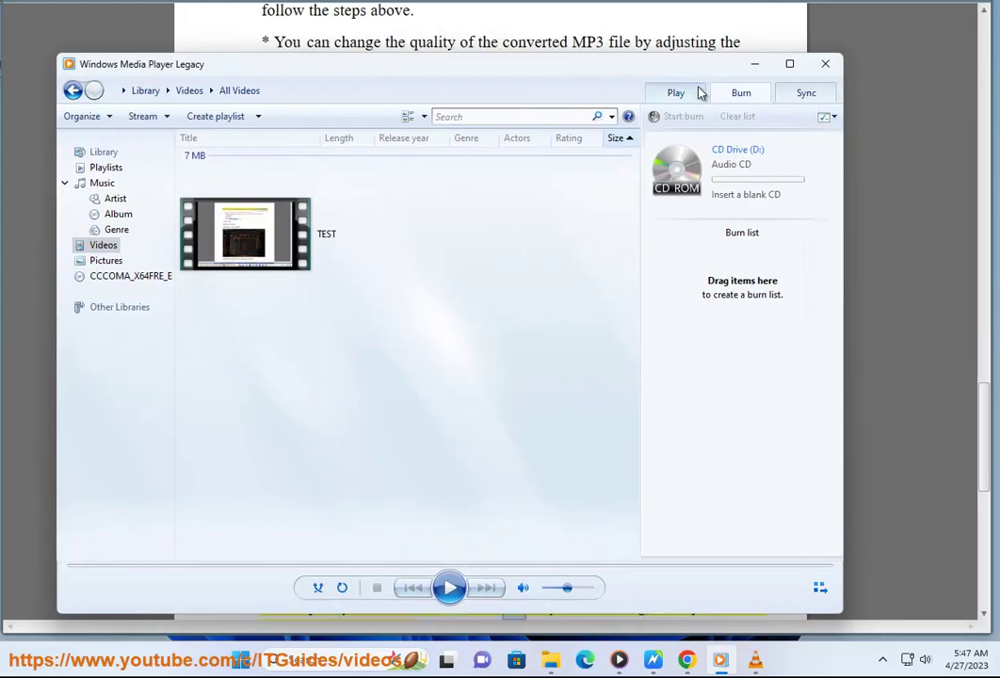
{"action": "left_click", "coordinate": [753, 64]}
{"action": "scroll", "coordinate": [618, 418], "scroll_direction": "down", "scroll_amount": 1}
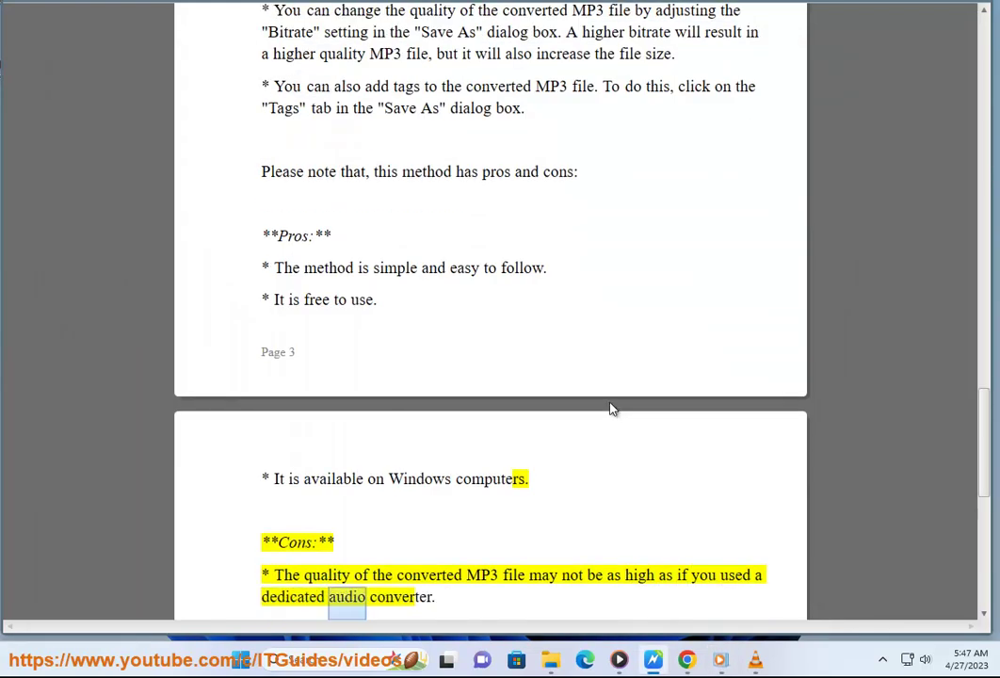